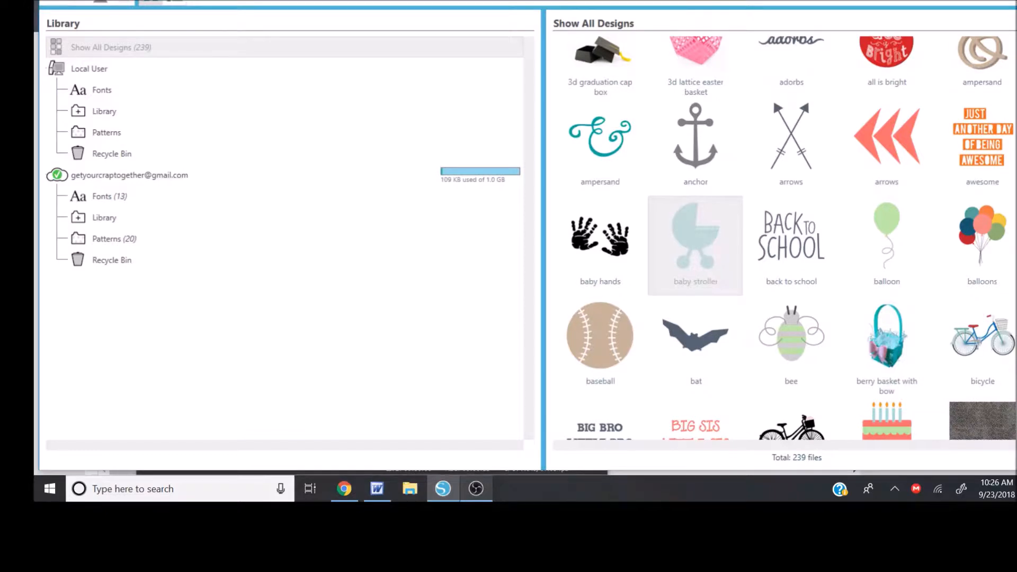
- Place the baby stroller design from the library on the mat
double_click(714, 249)
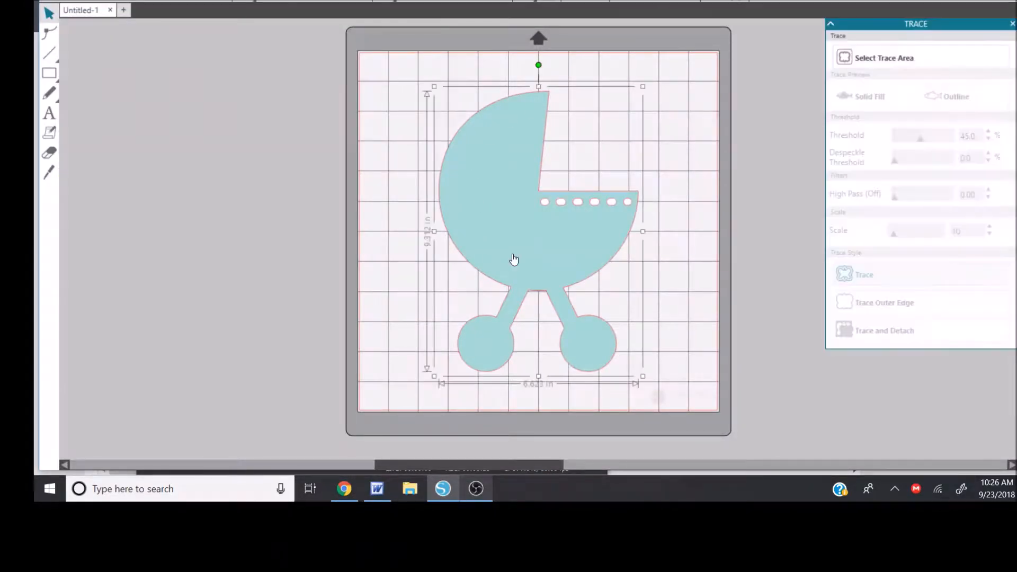
right_click(565, 254)
left_click(320, 264)
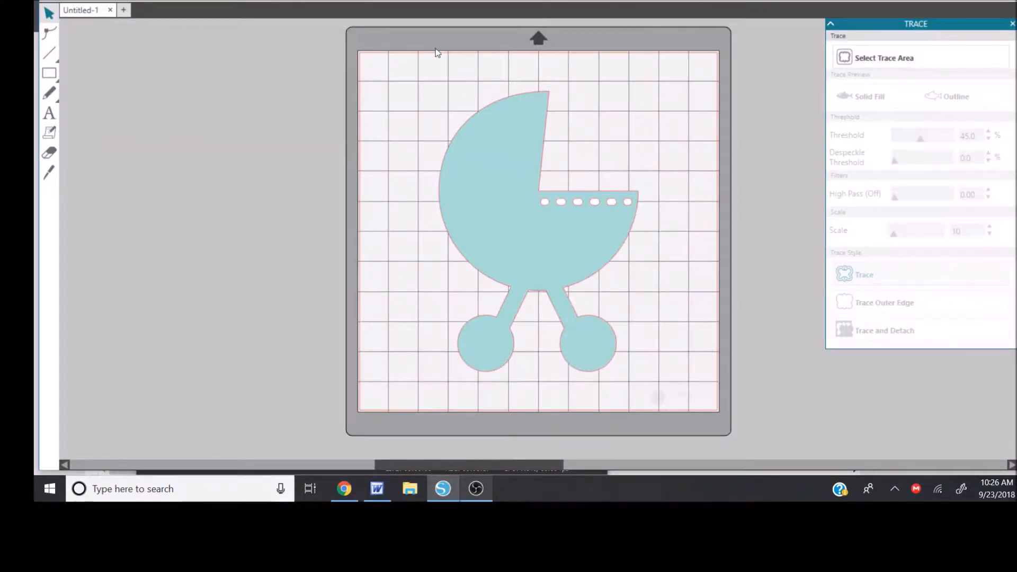
- Ungroup the whole baby stroller design
left_click(517, 132)
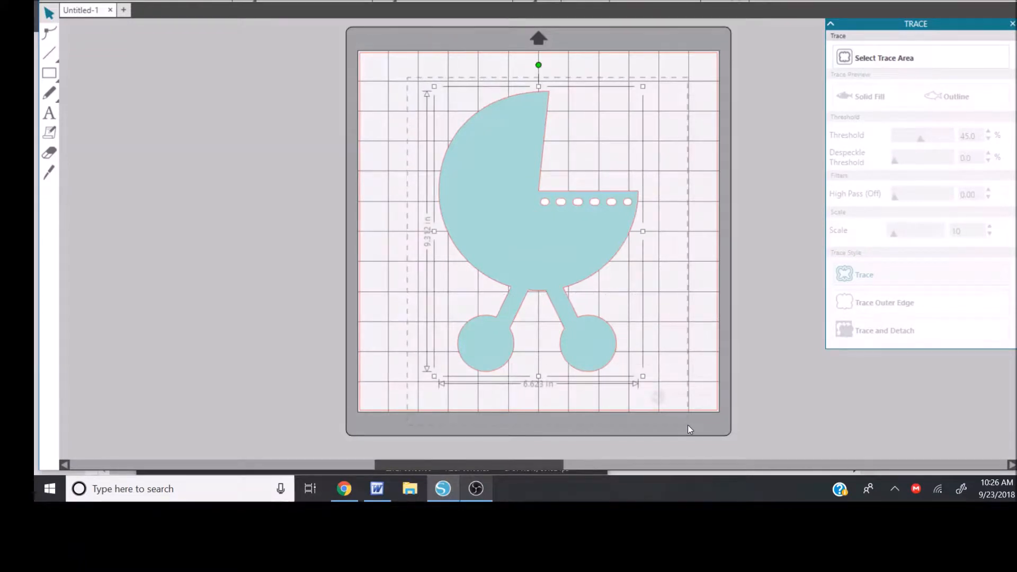
right_click(592, 234)
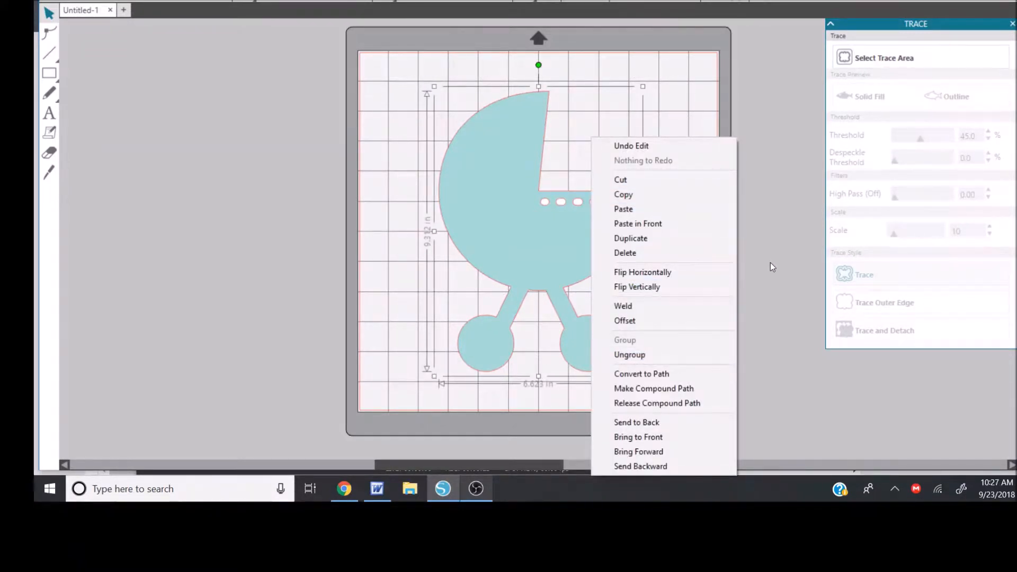
left_click(651, 355)
- Try moving the stroller body and its row of small ovals separately, and undo the moves
mouse_move(563, 271)
left_mouse_down()
mouse_move(470, 257)
mouse_move(578, 260)
left_mouse_up()
left_click(672, 275)
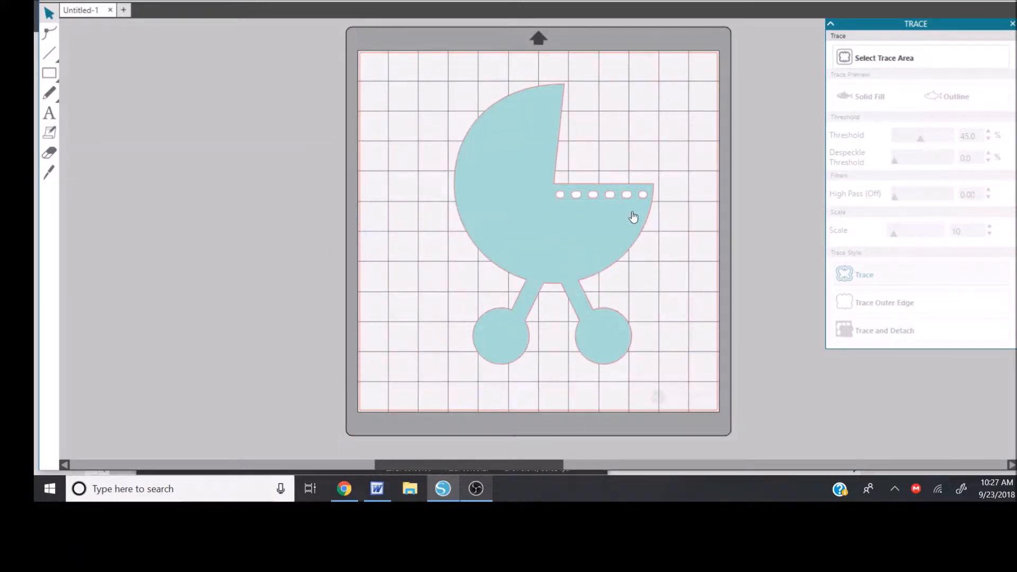
left_click_drag(613, 200, 666, 142)
key("ctrl+z")
key("ctrl+z")
key("ctrl+z")
key("ctrl+z")
key("ctrl+z")
key("ctrl+z")
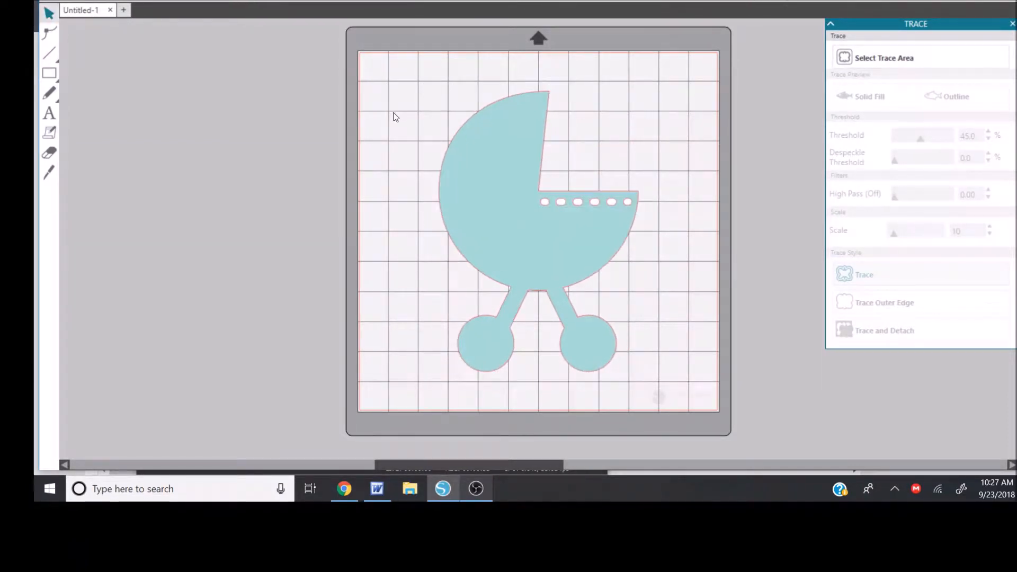
left_click_drag(599, 225, 616, 192)
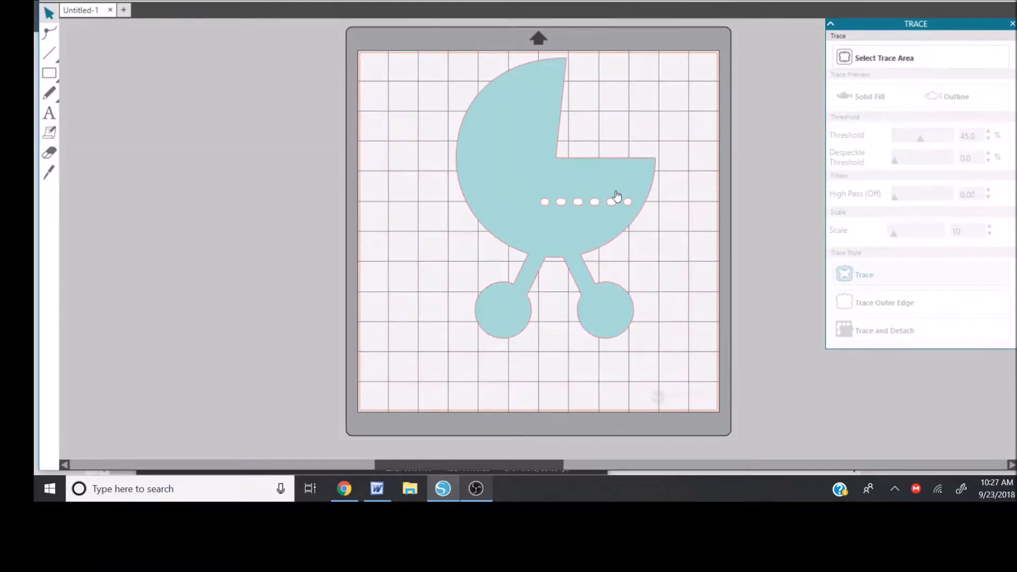
key("ctrl+z")
- Group the stroller body and its row of small ovals into one object
left_click_drag(416, 68, 601, 386)
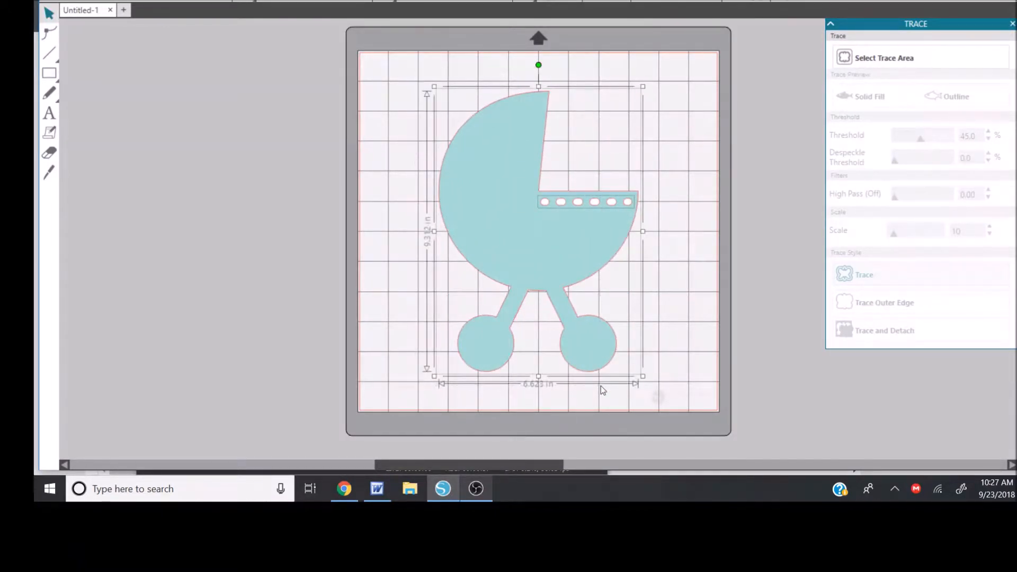
right_click(586, 211)
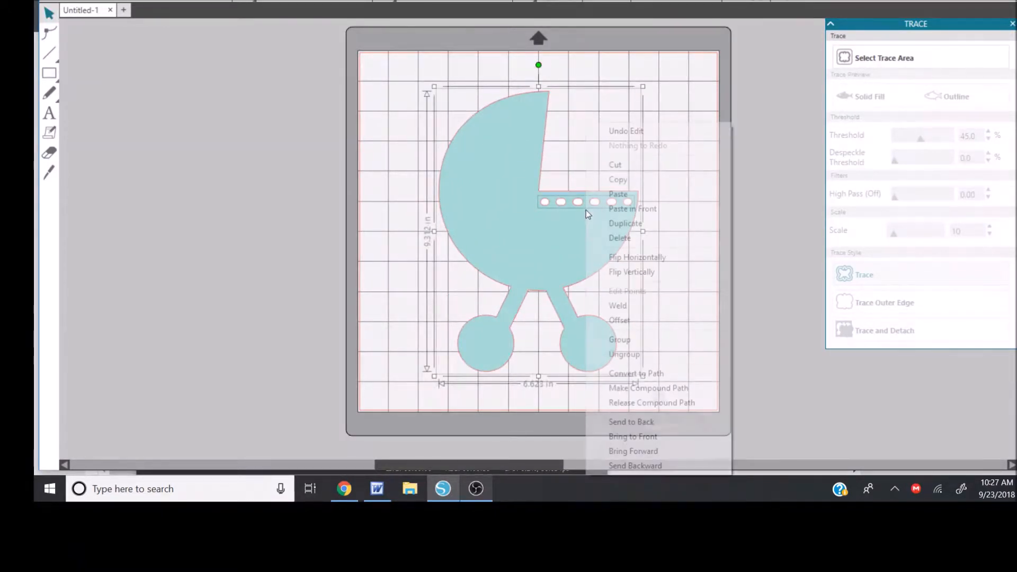
left_click(645, 340)
right_click(705, 334)
right_click(660, 325)
left_click(382, 279)
- Add the baby's first name as text beside the mat and enlarge it
left_click(48, 113)
left_click(175, 235)
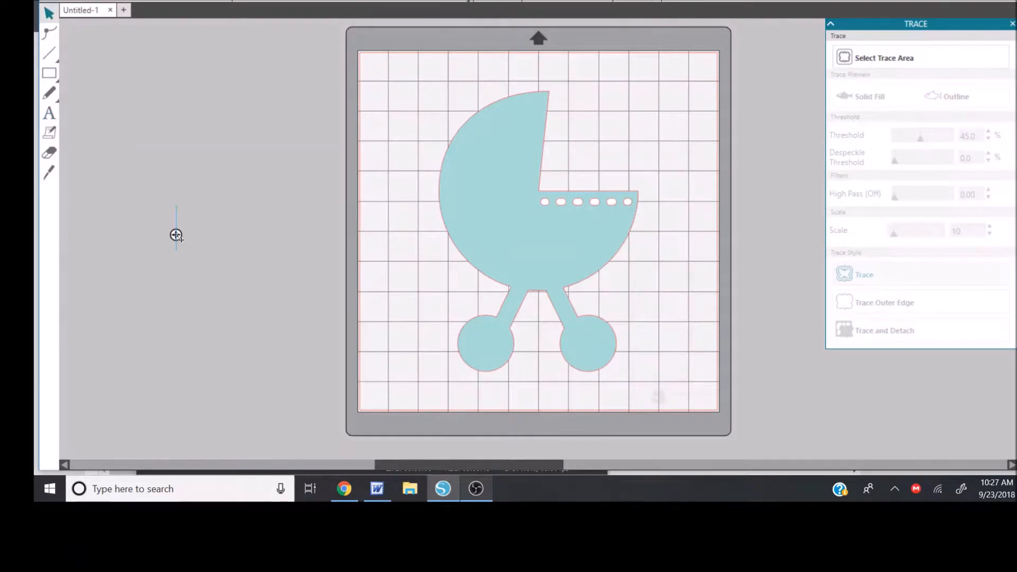
type("Alice")
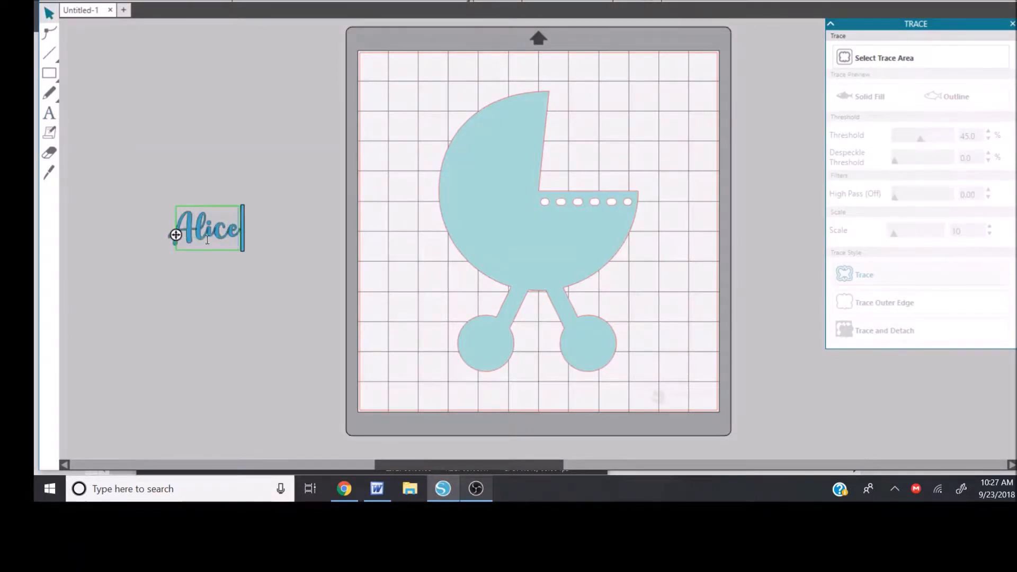
key("ctrl+a")
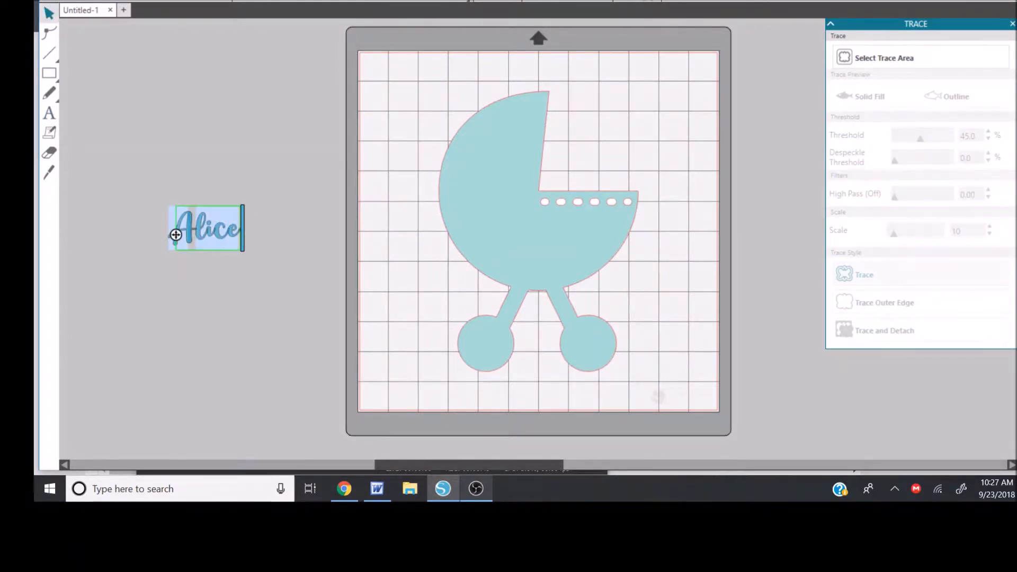
key("Return")
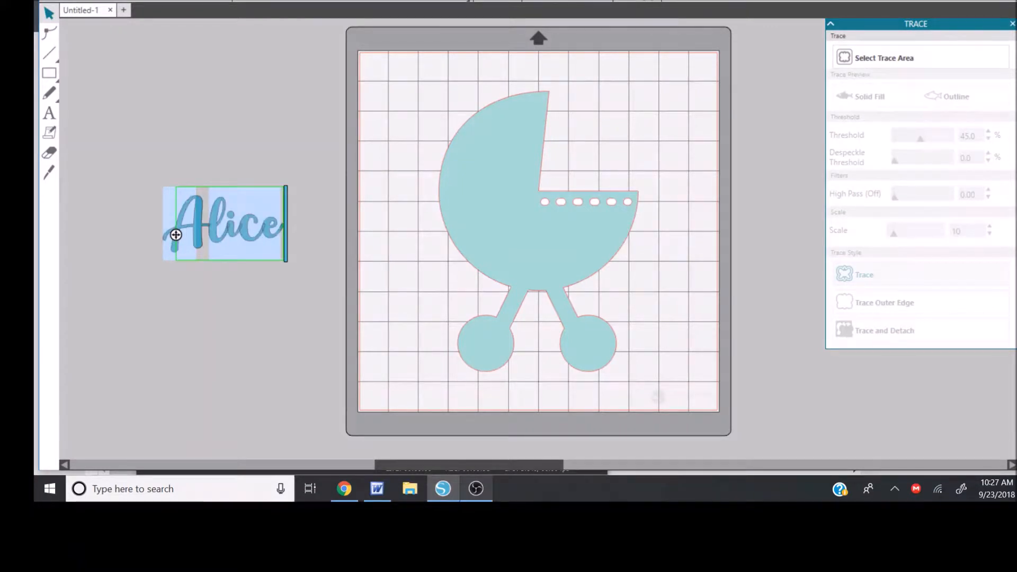
left_click(231, 393)
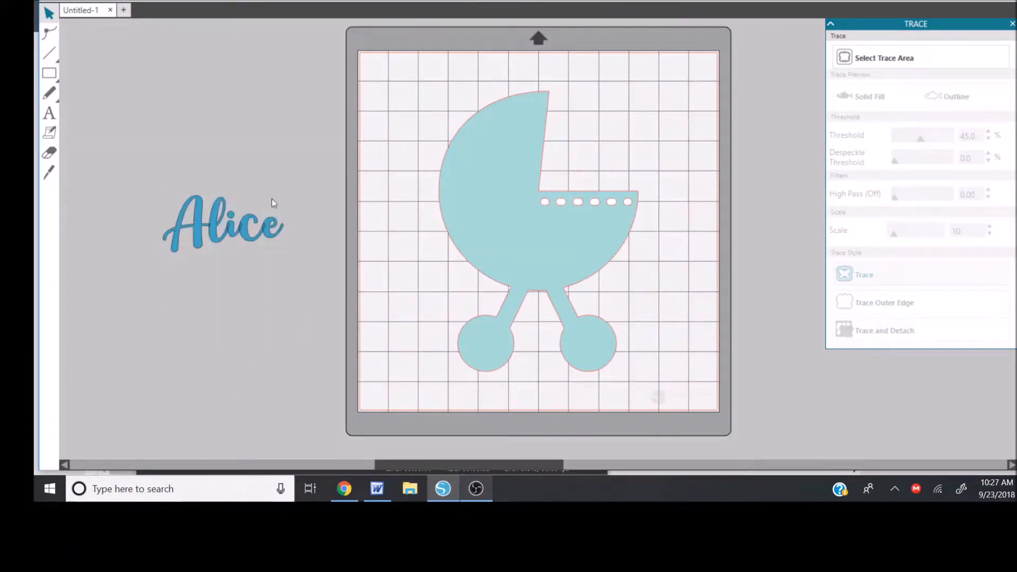
- Move the name text onto the stroller body and back to the empty area beside the mat
mouse_move(274, 225)
left_mouse_down()
mouse_move(314, 235)
mouse_move(272, 232)
left_mouse_up()
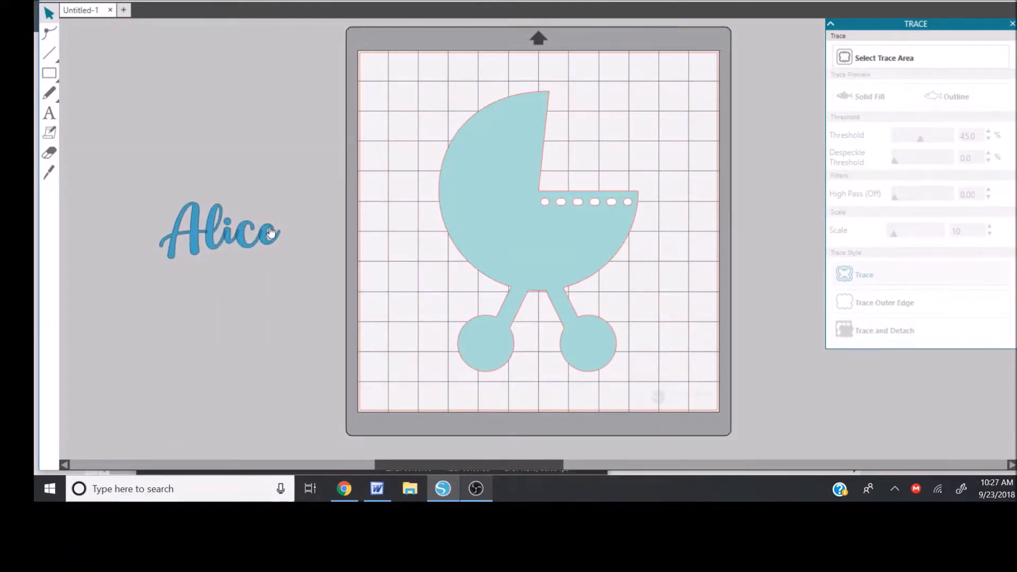
right_click(255, 254)
left_click(186, 319)
left_click_drag(212, 243, 530, 244)
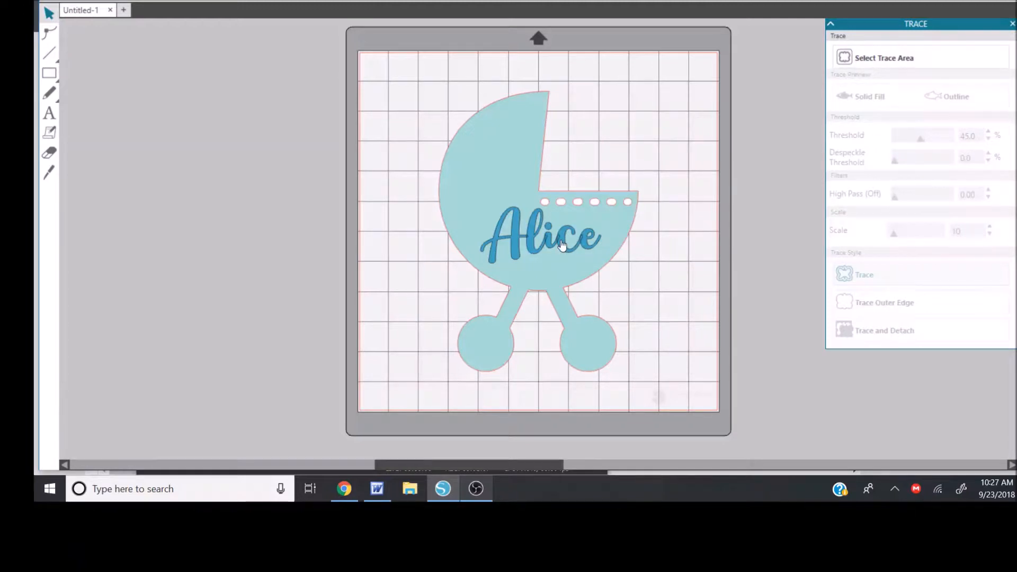
left_click_drag(563, 245, 268, 235)
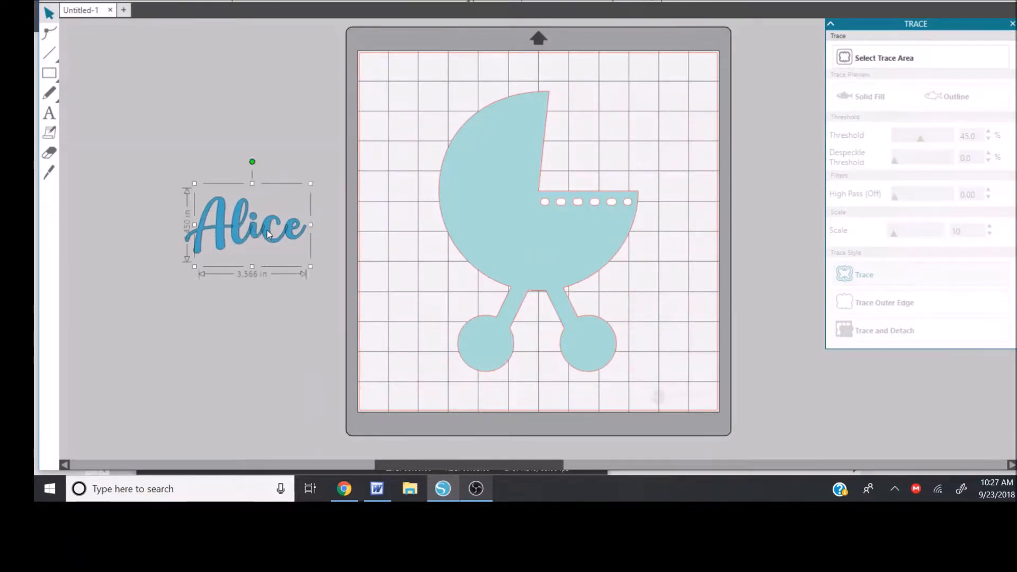
- Weld the overlapping letters of the name text
right_click(274, 267)
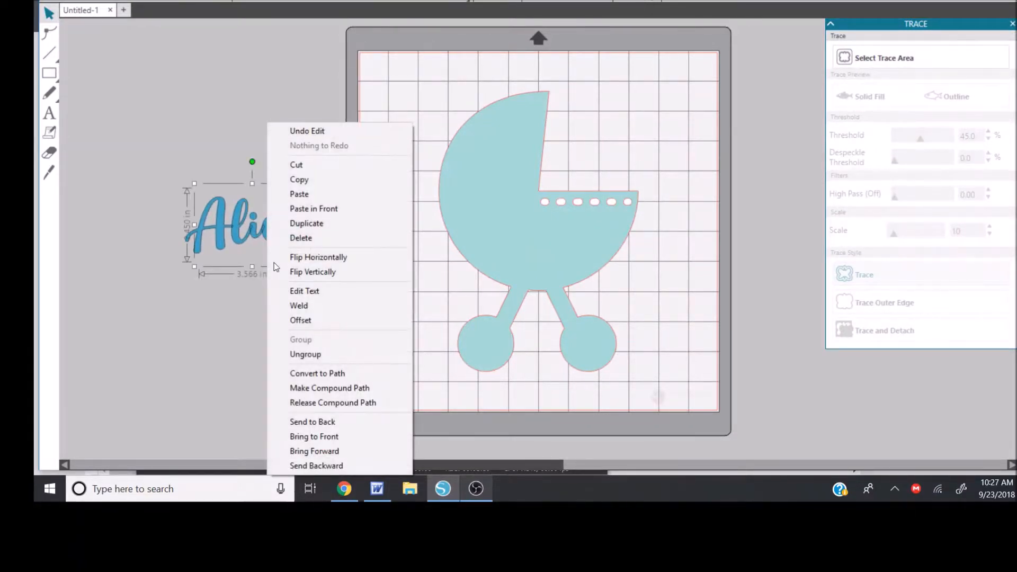
left_click(302, 307)
left_click(250, 335)
left_click_drag(335, 271, 327, 271)
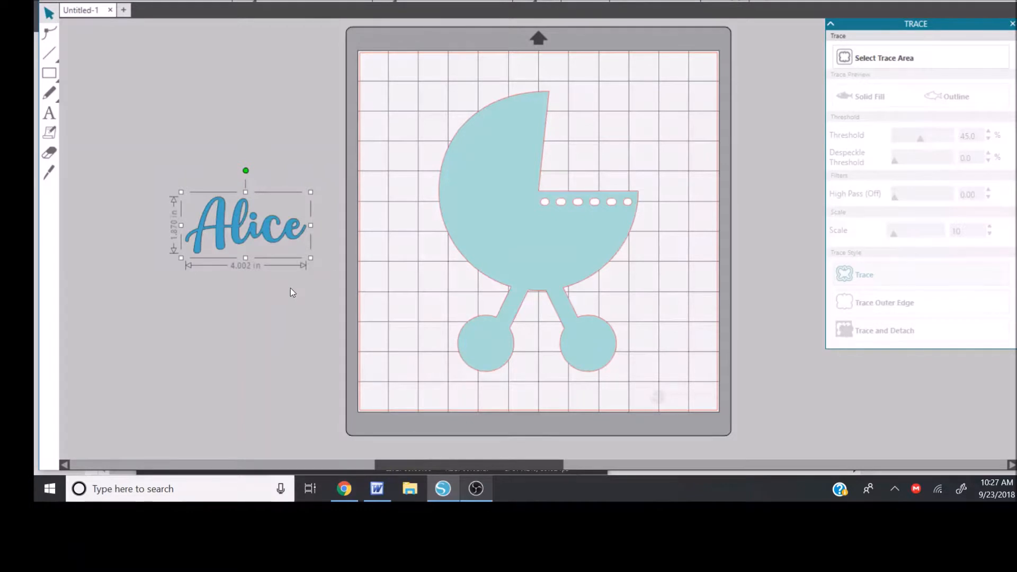
right_click(262, 275)
right_click(211, 303)
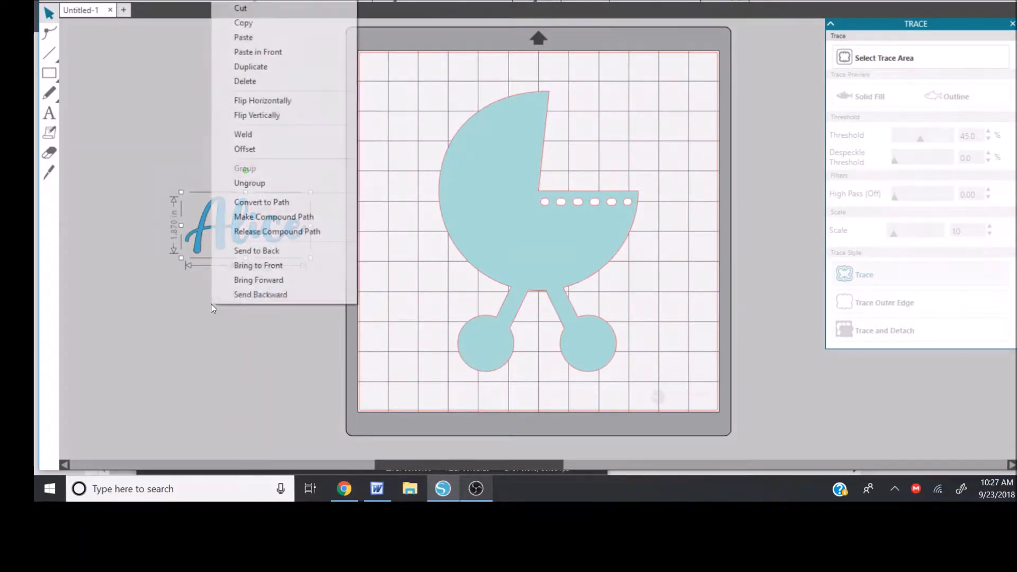
left_click(144, 272)
- Delete the welded name beside the mat
left_click(222, 222)
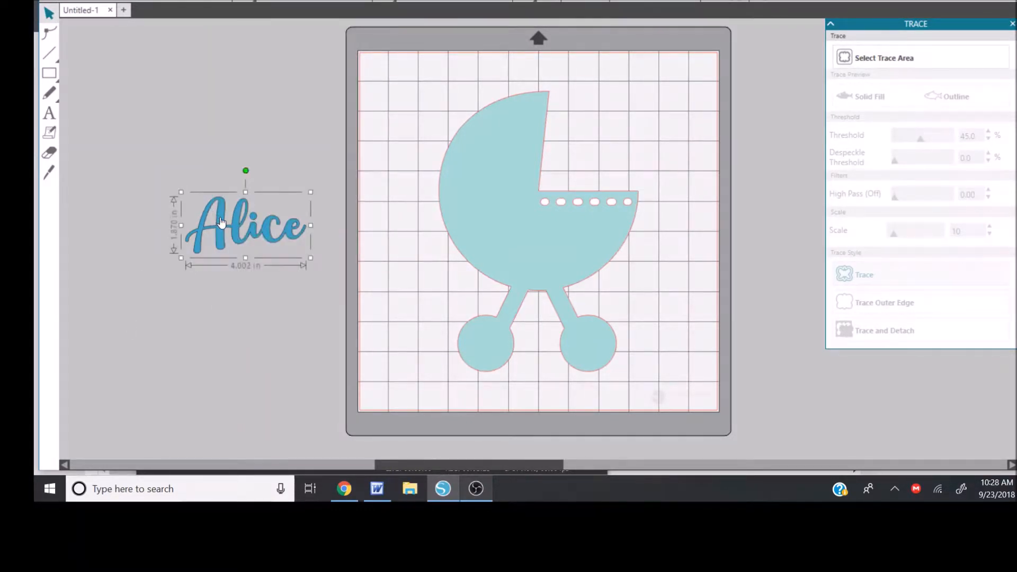
double_click(221, 221)
left_click(222, 220)
double_click(222, 218)
left_click(221, 219)
double_click(222, 218)
left_click(222, 222)
key("Delete")
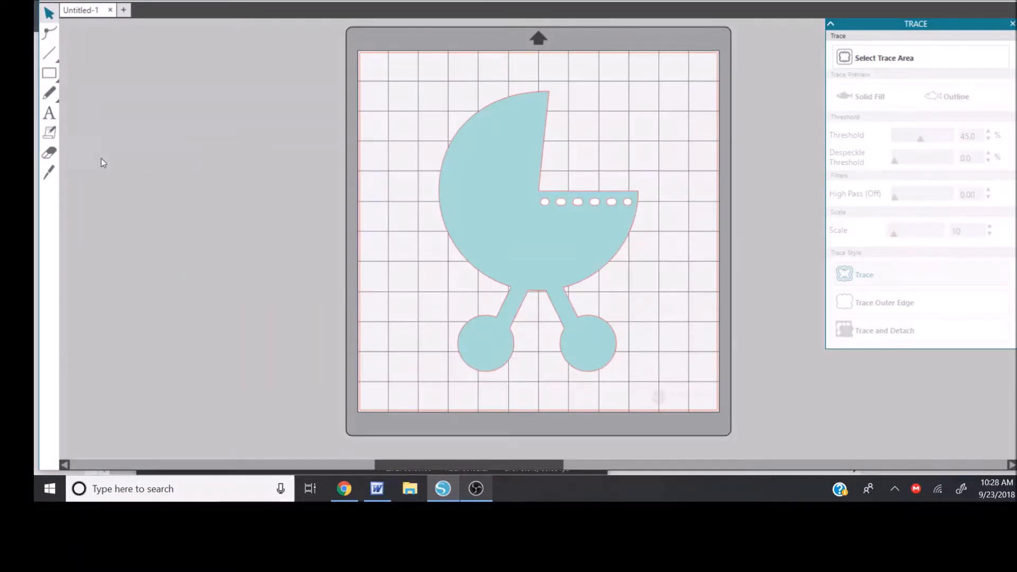
- Create a fresh text object with the baby's first name beside the mat and increase its size
left_click(50, 113)
left_click(157, 228)
type("Alice")
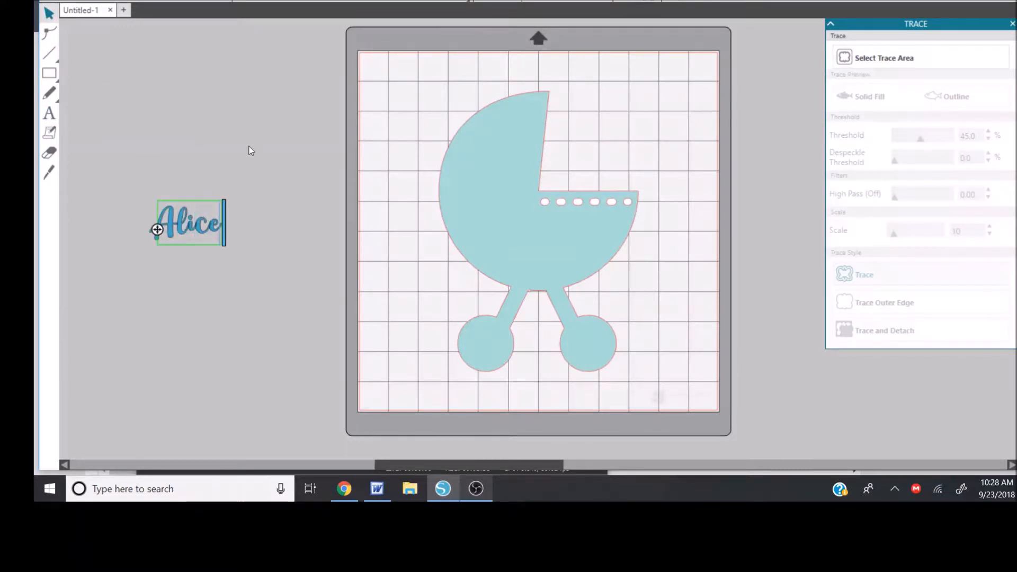
key("ctrl+a")
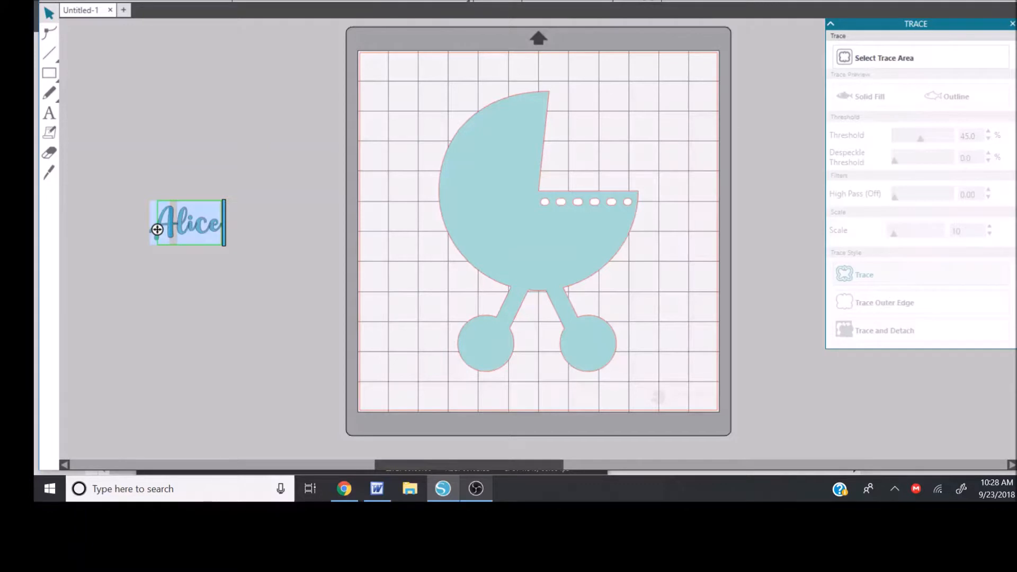
key("Return")
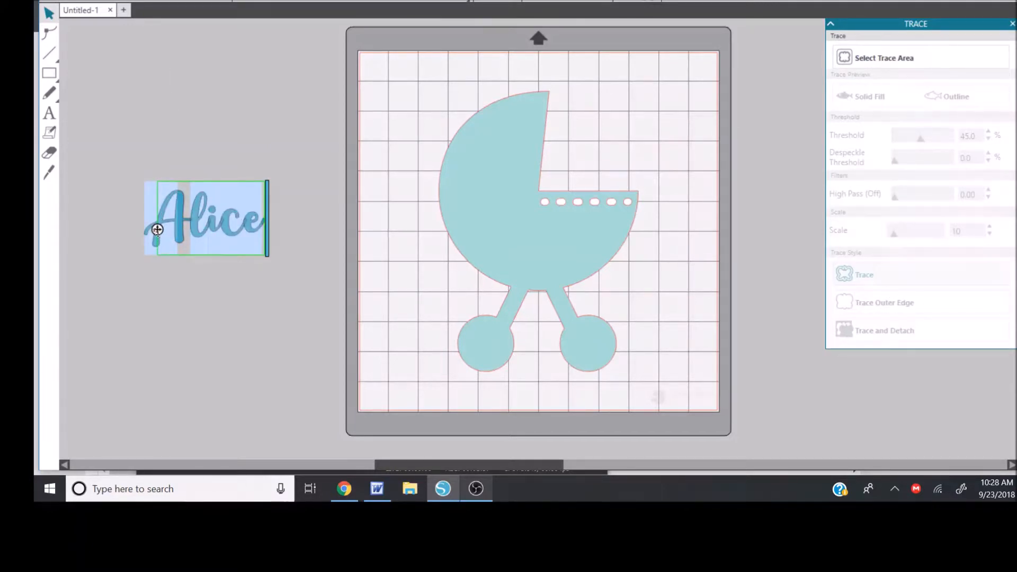
- Try curving the name text along the stroller's outer edge, and return it to a straight line beside the mat
left_click_drag(159, 231, 439, 202)
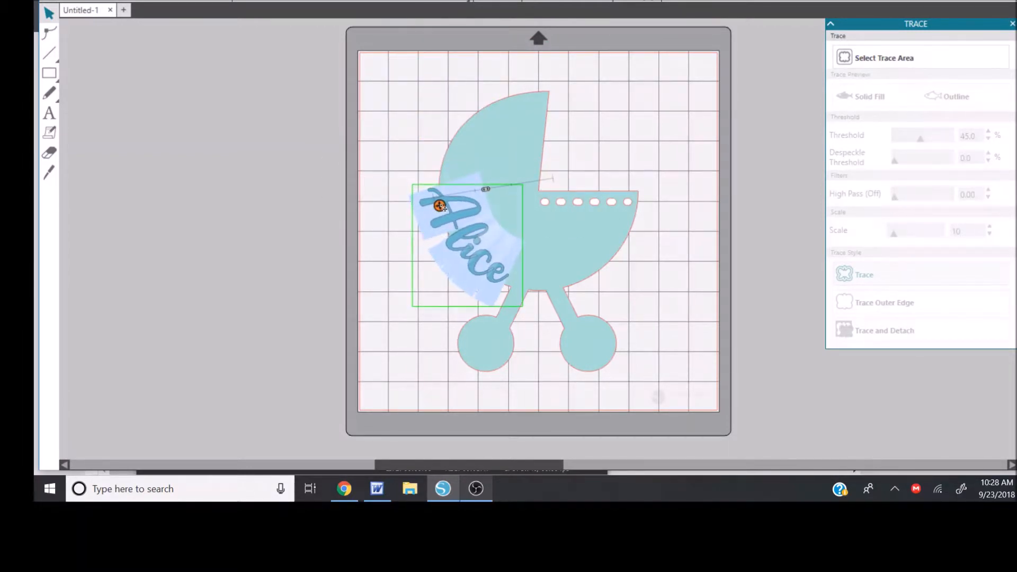
left_click(391, 281)
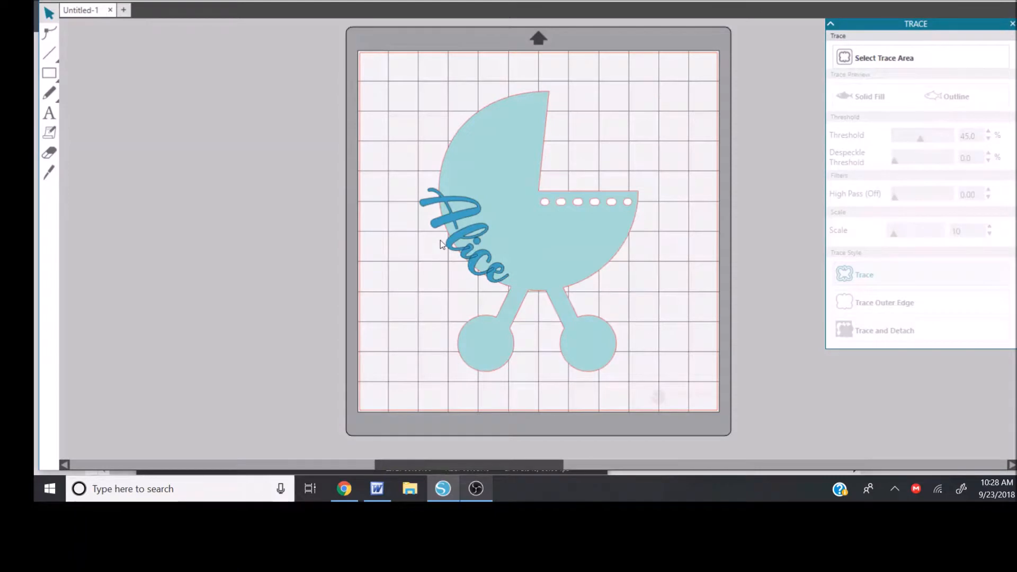
mouse_move(454, 240)
left_mouse_down()
mouse_move(466, 230)
mouse_move(466, 239)
left_mouse_up()
key("ctrl+z")
key("ctrl+z")
key("ctrl+z")
key("ctrl+z")
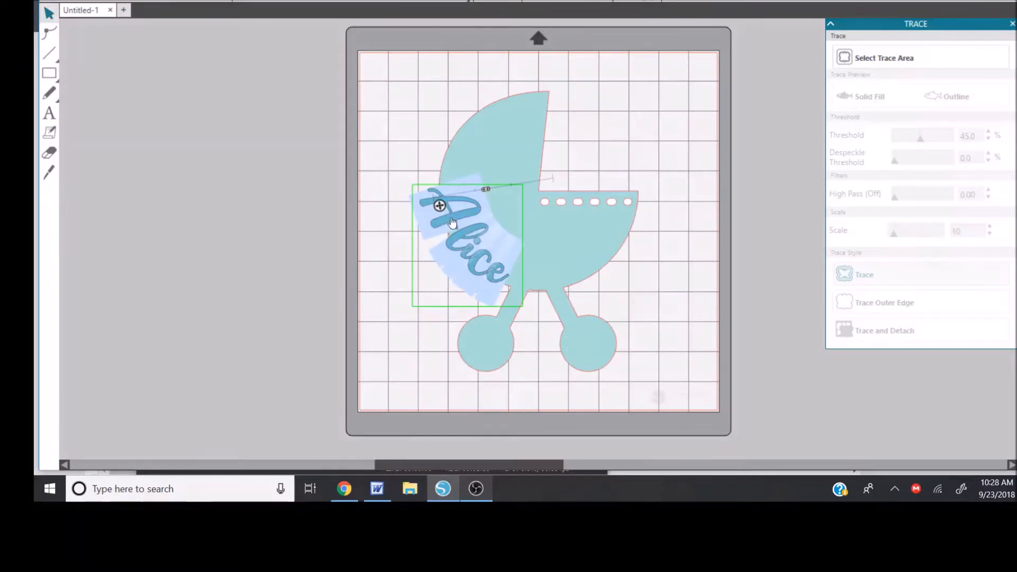
left_click_drag(440, 205, 184, 236)
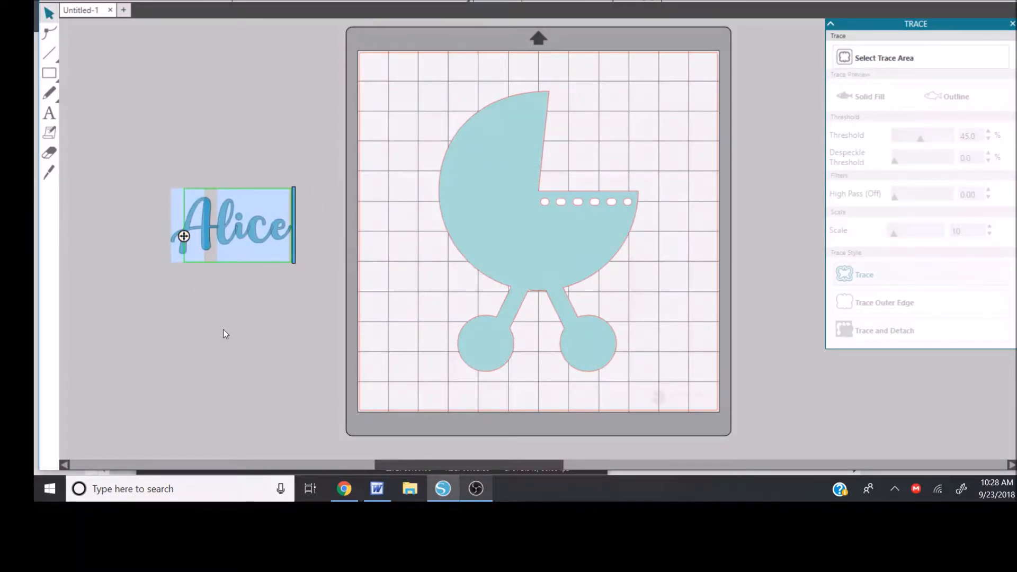
- Weld the letters of the name and position it on the stroller body below the row of ovals
left_click(228, 350)
left_click(237, 259)
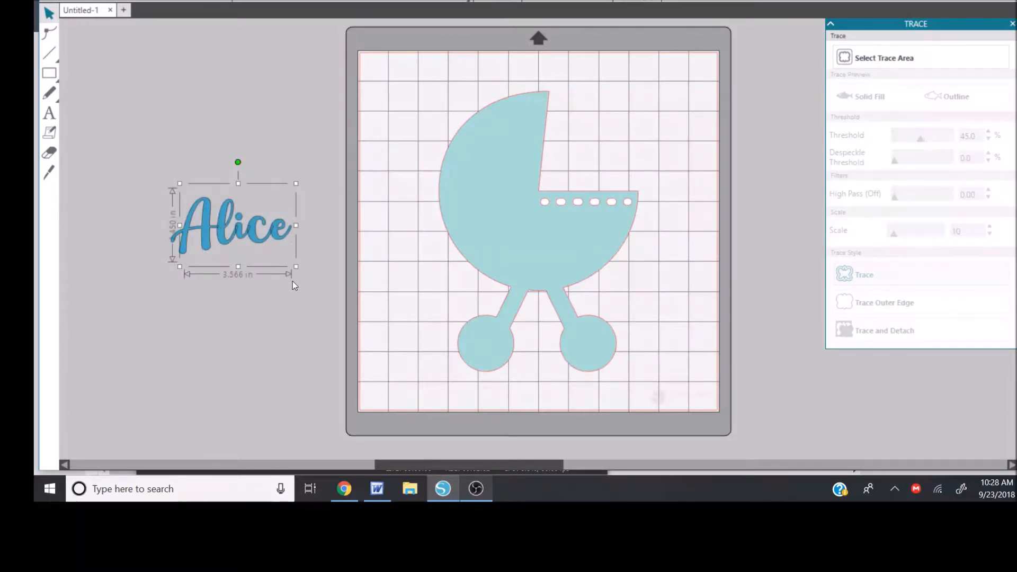
right_click(272, 235)
left_click(322, 311)
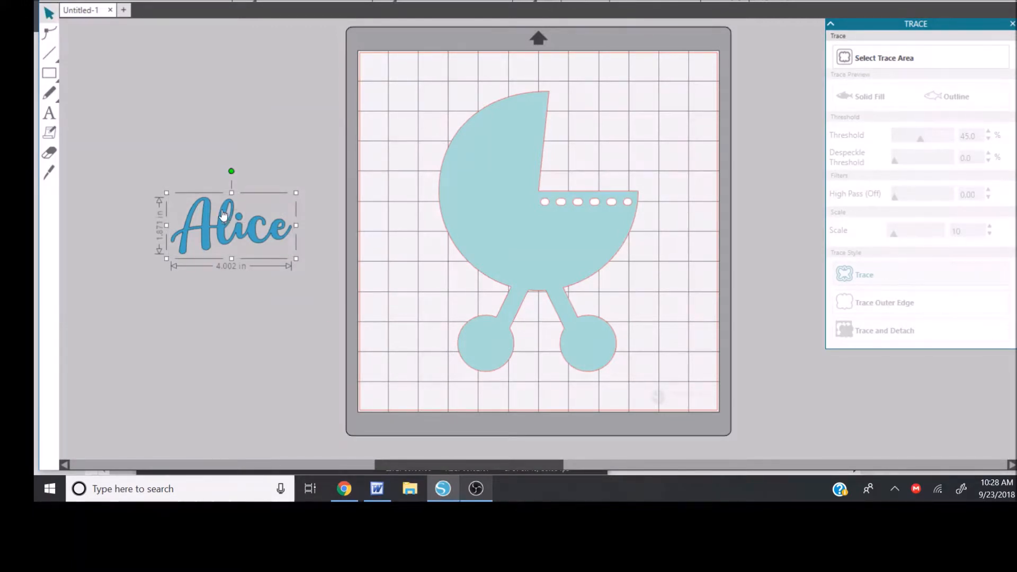
left_click_drag(227, 225, 523, 230)
- Subtract the welded name from the stroller body and move the cut stroller over the mat's right edge
left_click(499, 169)
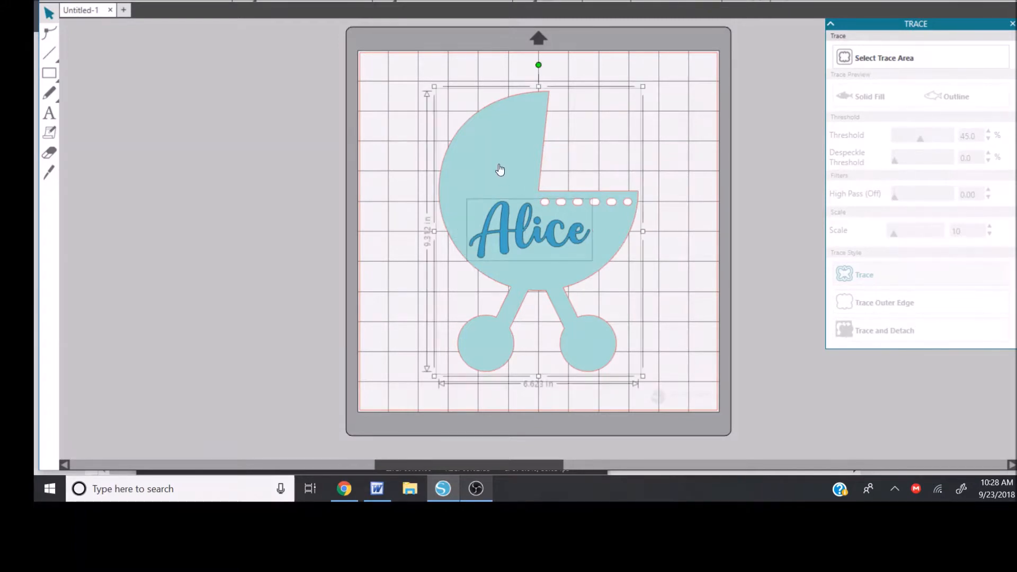
left_click(1016, 148)
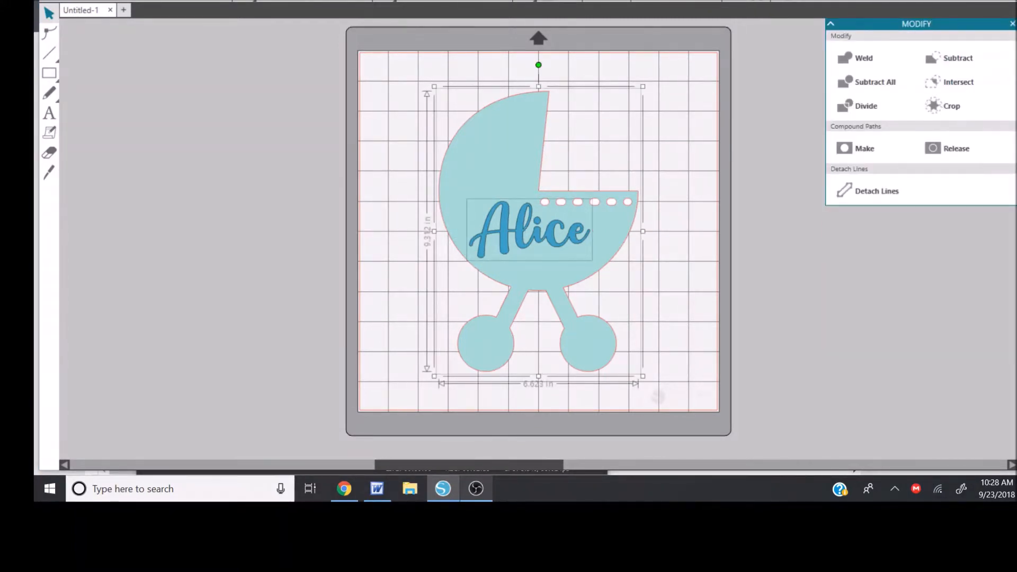
left_click(961, 66)
left_click(746, 282)
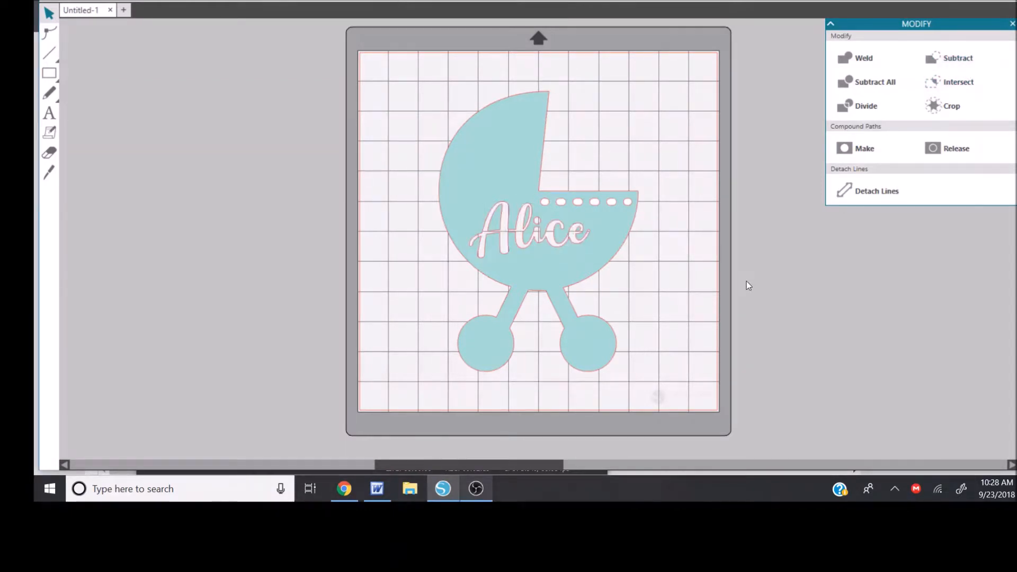
left_click_drag(602, 245, 746, 260)
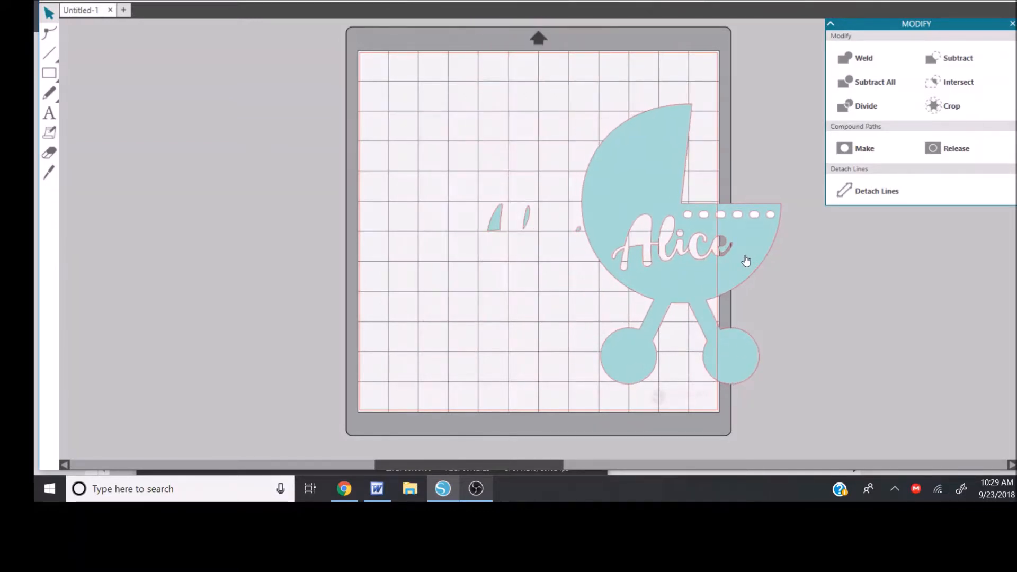
- Undo the last move of the stroller and group the stroller together with all its loose letter pieces
key("ctrl+z")
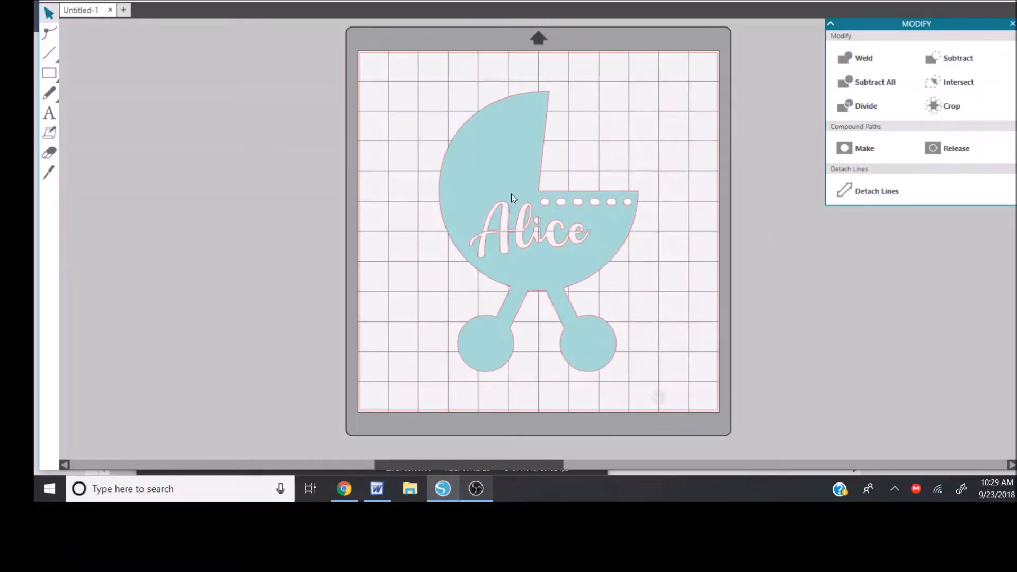
left_click_drag(396, 78, 658, 343)
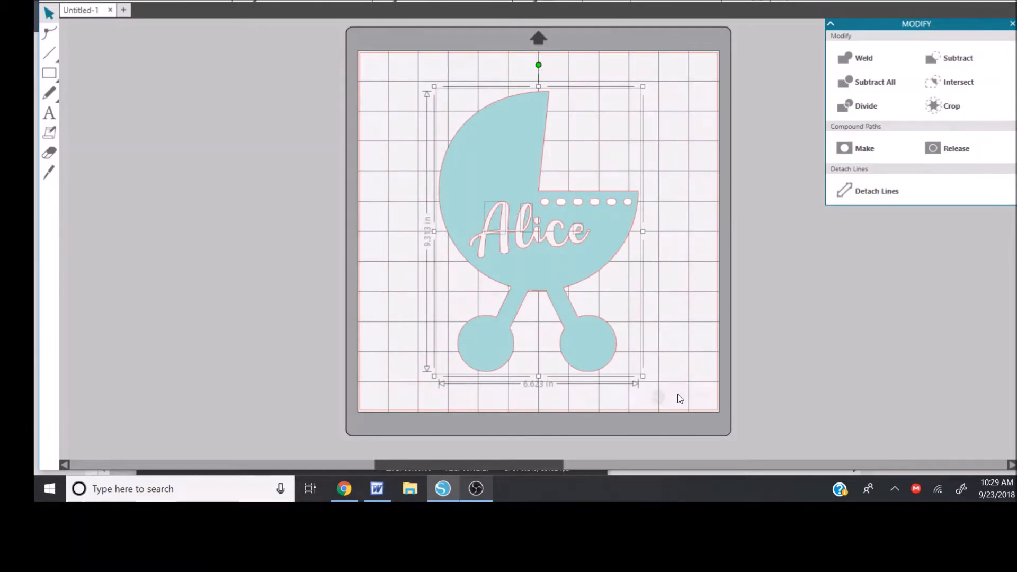
key("ctrl+g")
- Move the grouped stroller and name slightly higher on the mat, keeping the group near the mat's centre
left_click_drag(619, 239, 564, 286)
key("ctrl+z")
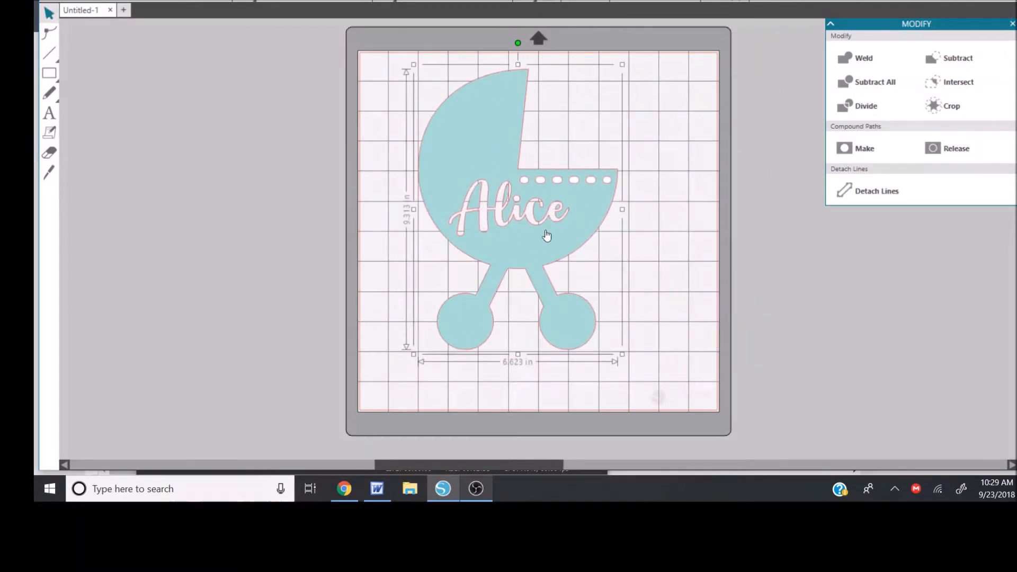
right_click(520, 235)
left_click(254, 220)
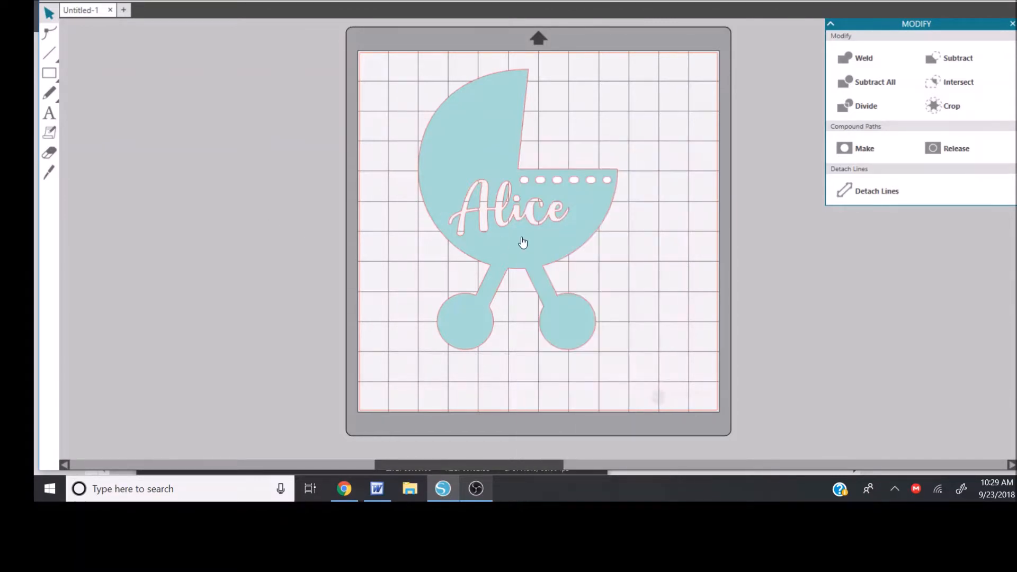
left_click_drag(524, 243, 534, 245)
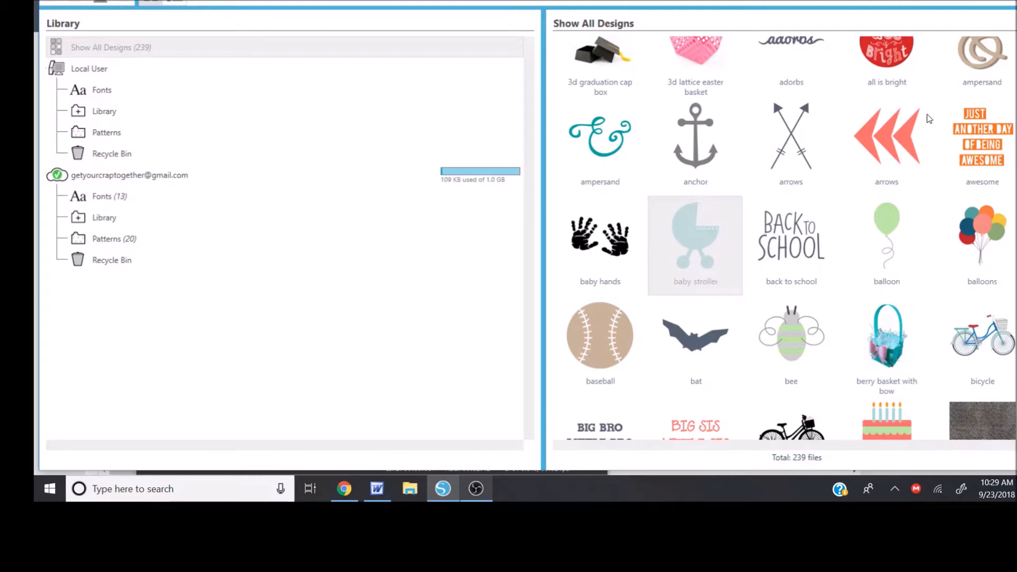
- Insert the solid red triple-arrow design from the library onto the mat
left_click(909, 131)
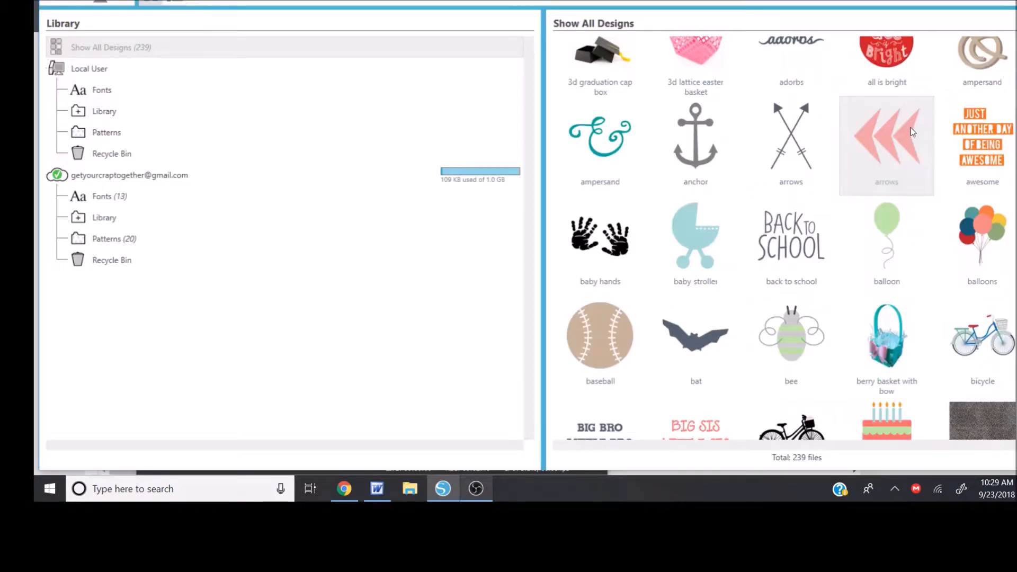
double_click(909, 149)
left_click(533, 235)
right_click(648, 324)
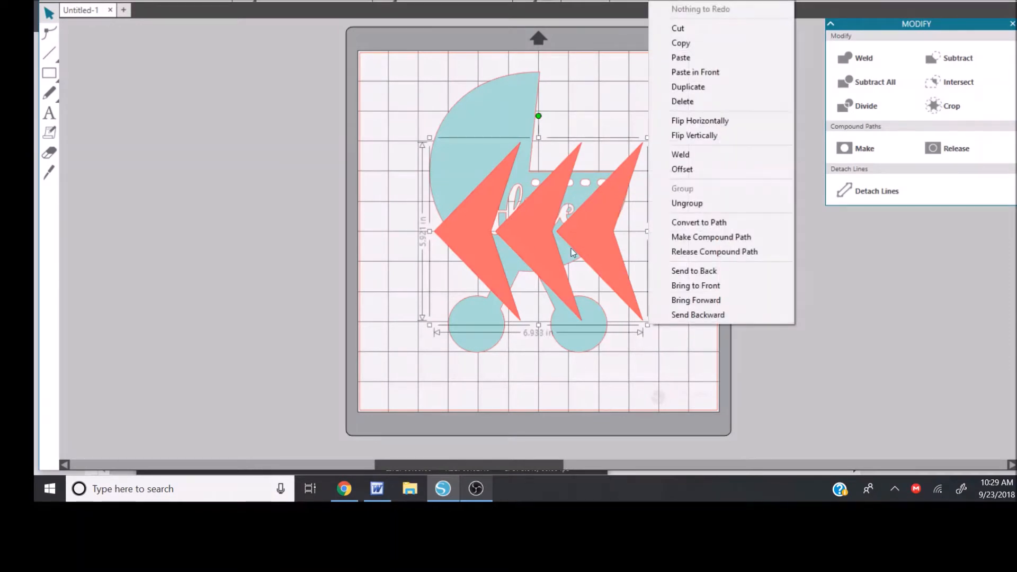
left_click(560, 244)
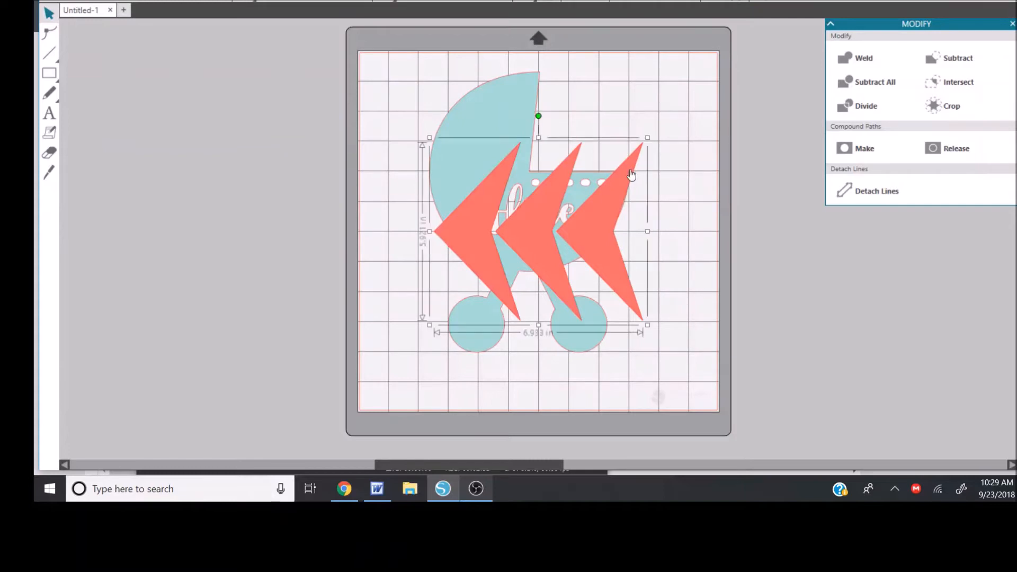
- Shrink the arrows to about 1.91 in wide, try them on the stroller's hood, and delete them
left_click_drag(647, 141, 498, 269)
left_click_drag(470, 302, 490, 141)
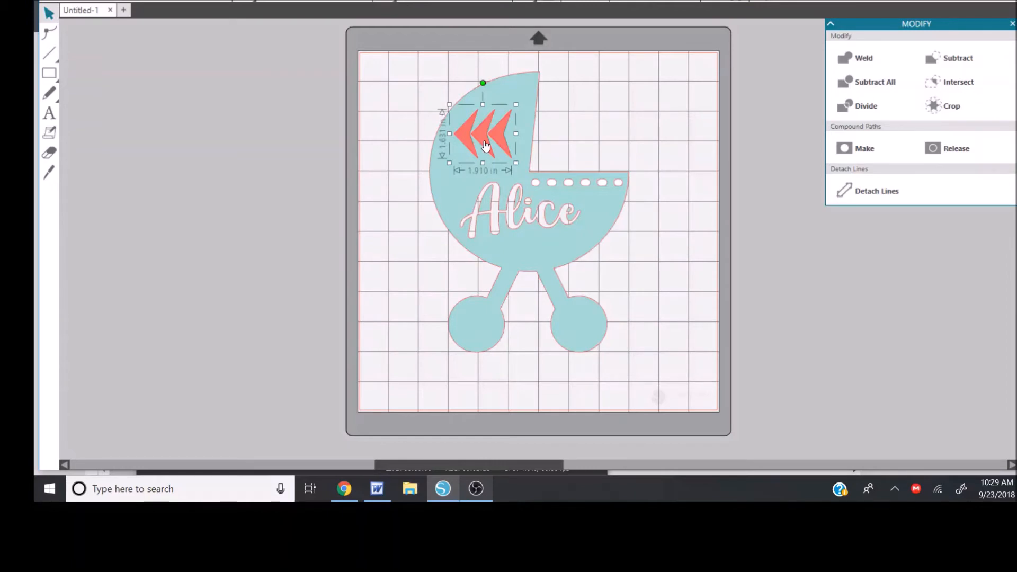
key("Delete")
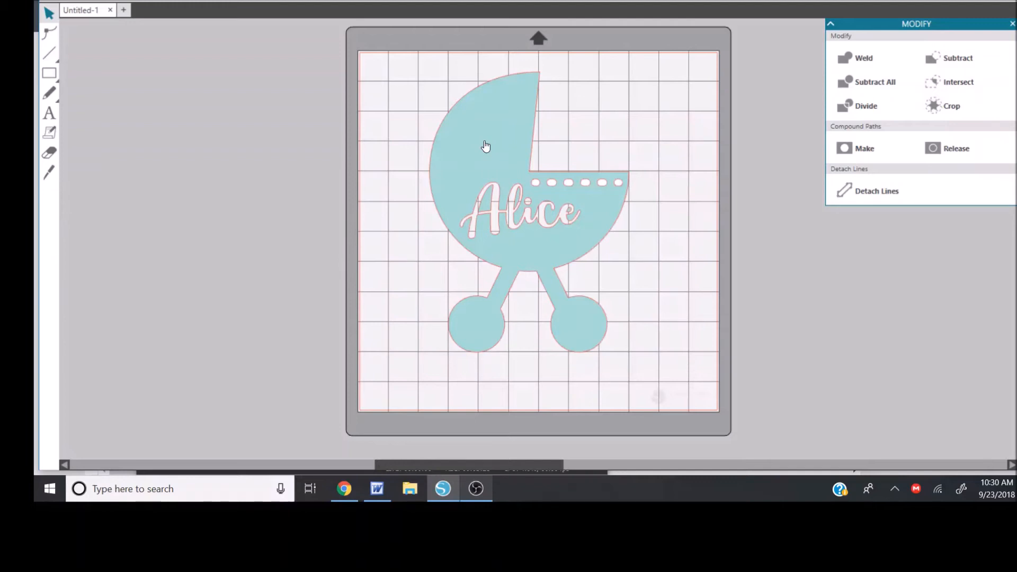
right_click(485, 147)
left_click(220, 90)
left_click(52, 1)
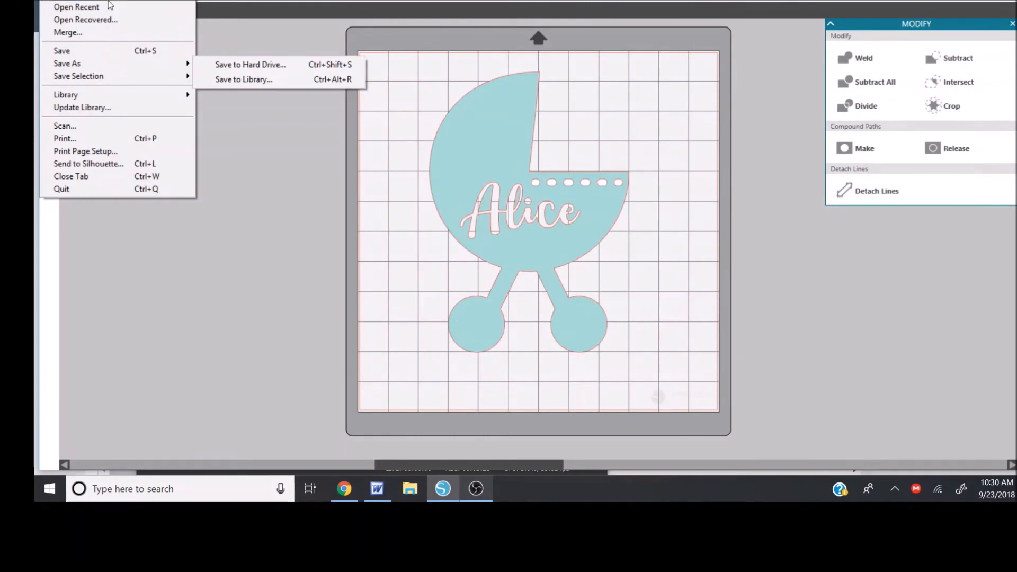
left_click(233, 215)
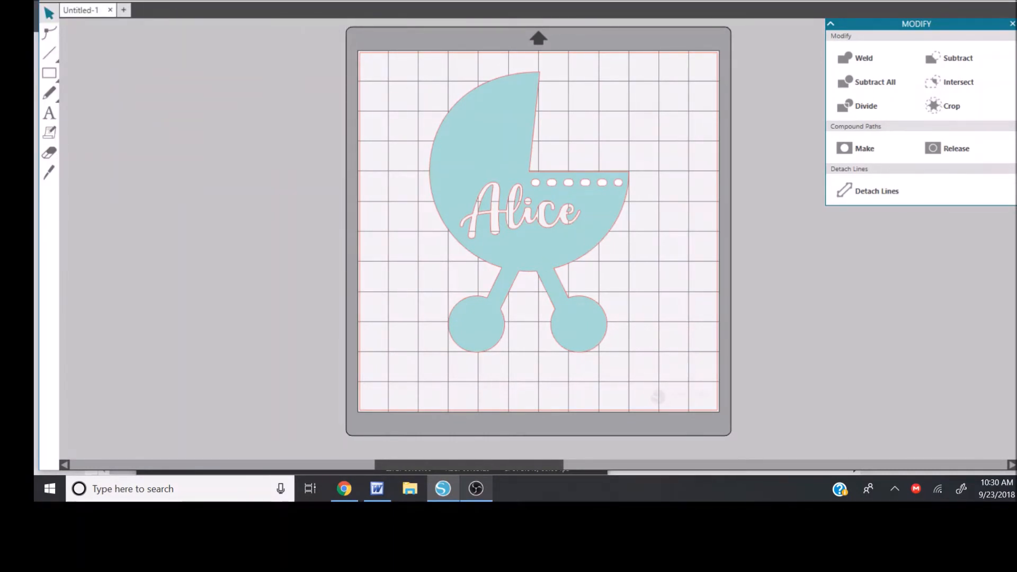
- Browse the Fonts, Library and Patterns folders of the cloud account in the design library
left_click(931, 1)
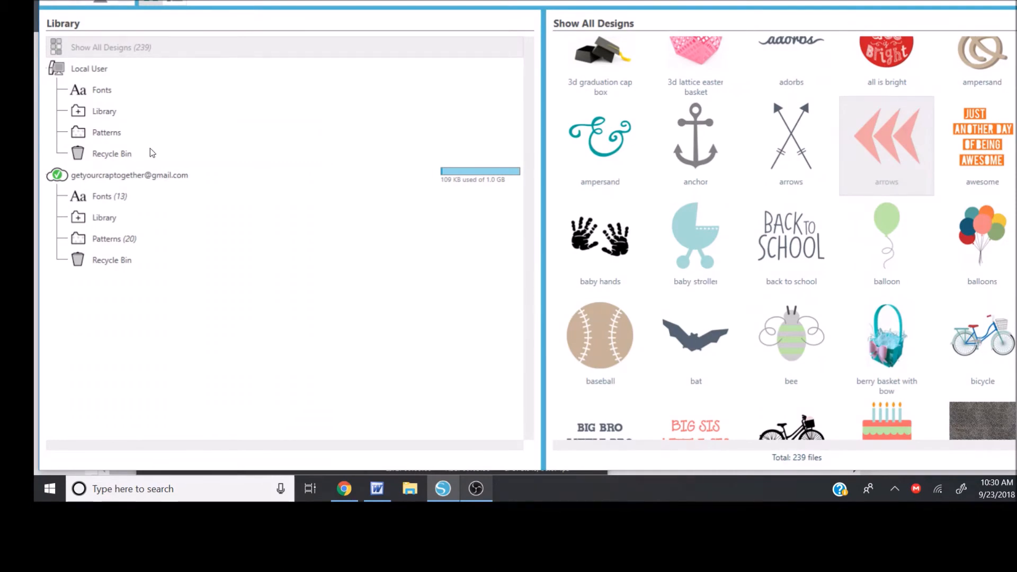
left_click(100, 218)
left_click(104, 239)
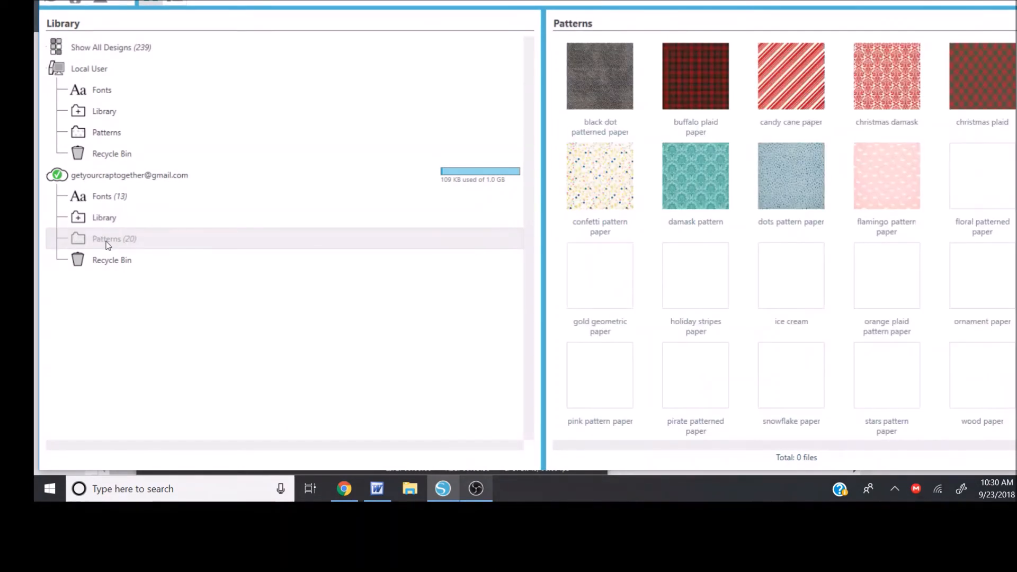
left_click(100, 221)
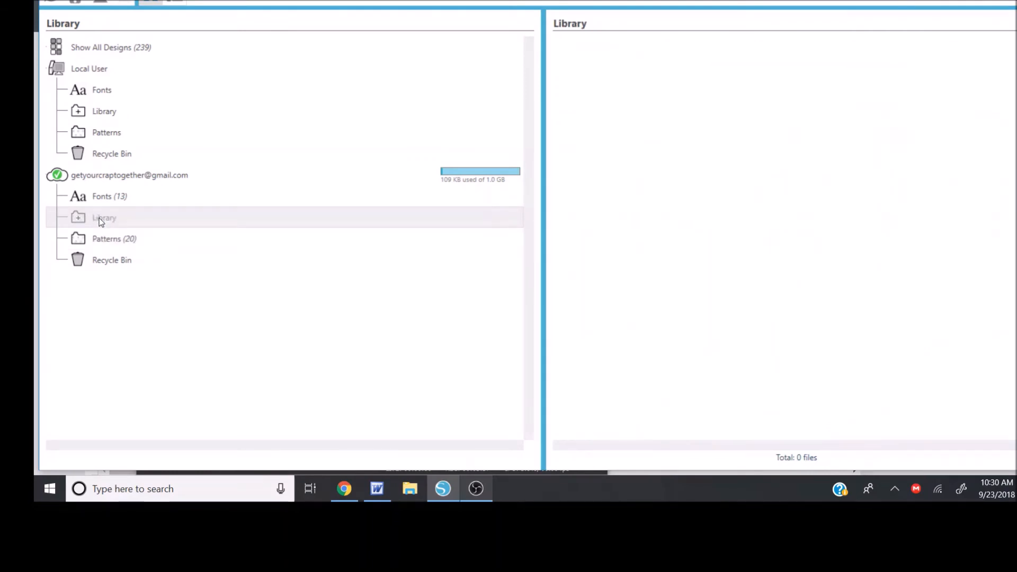
left_click(105, 198)
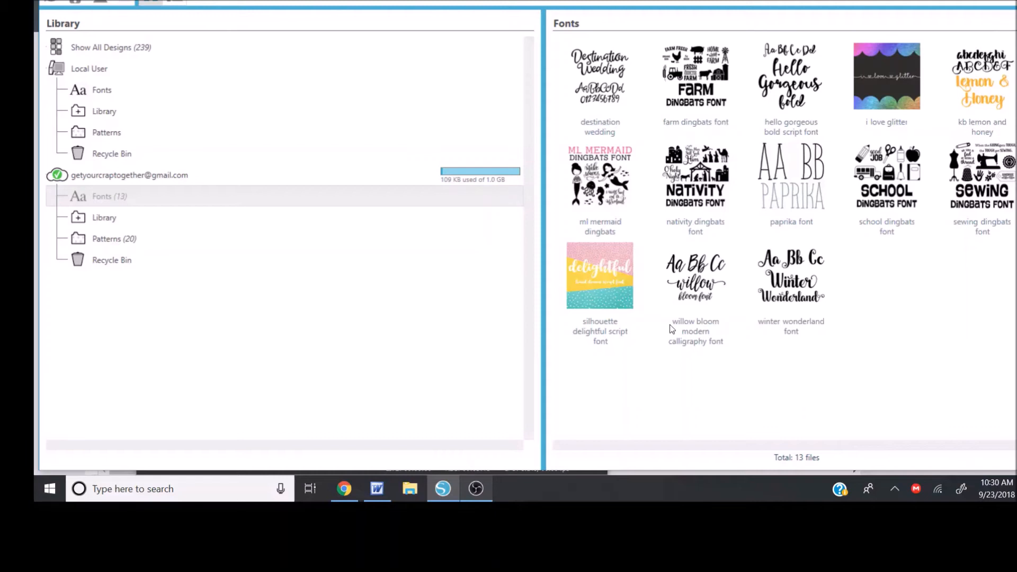
left_click(110, 225)
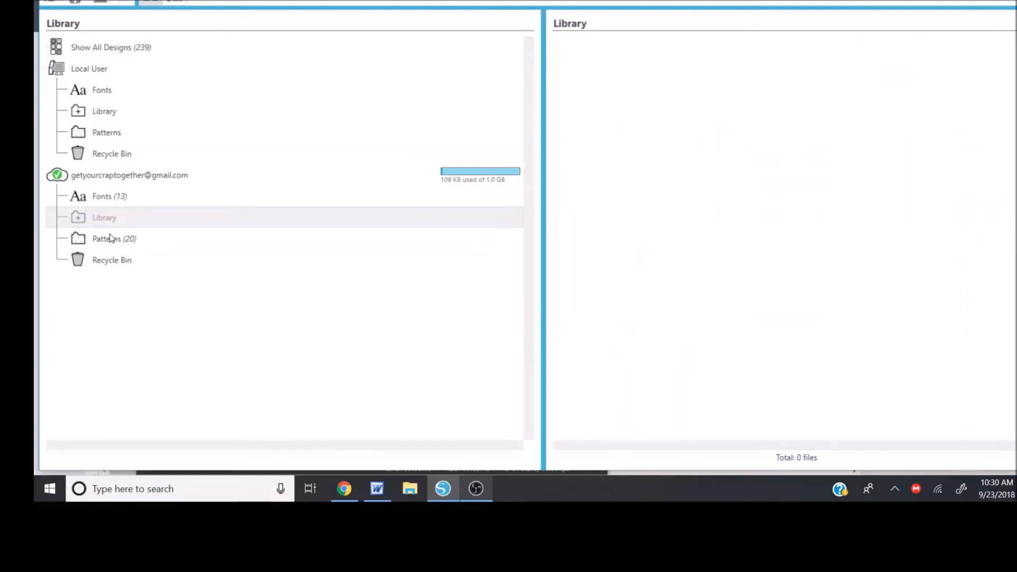
left_click(112, 245)
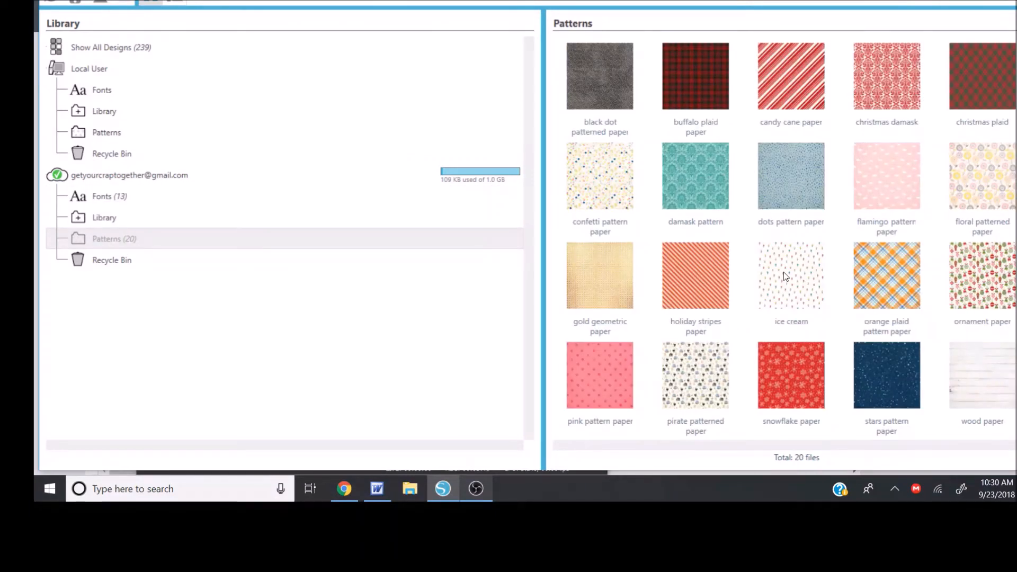
- Insert the ice cream pattern from the library, try it beside the stroller, and delete it
right_click(816, 272)
left_click(805, 242)
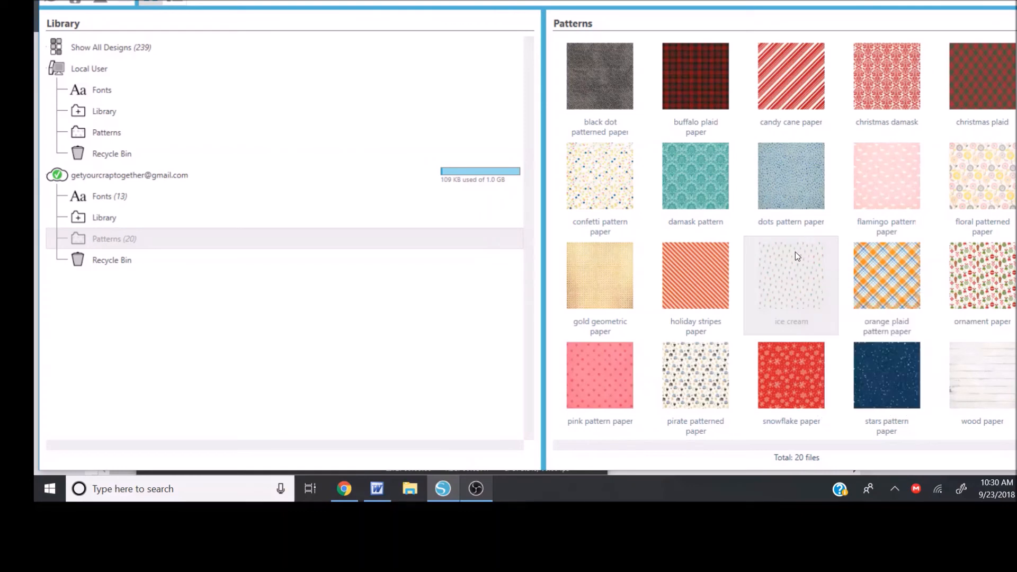
double_click(796, 252)
left_click_drag(529, 256, 587, 303)
left_click_drag(487, 255, 309, 249)
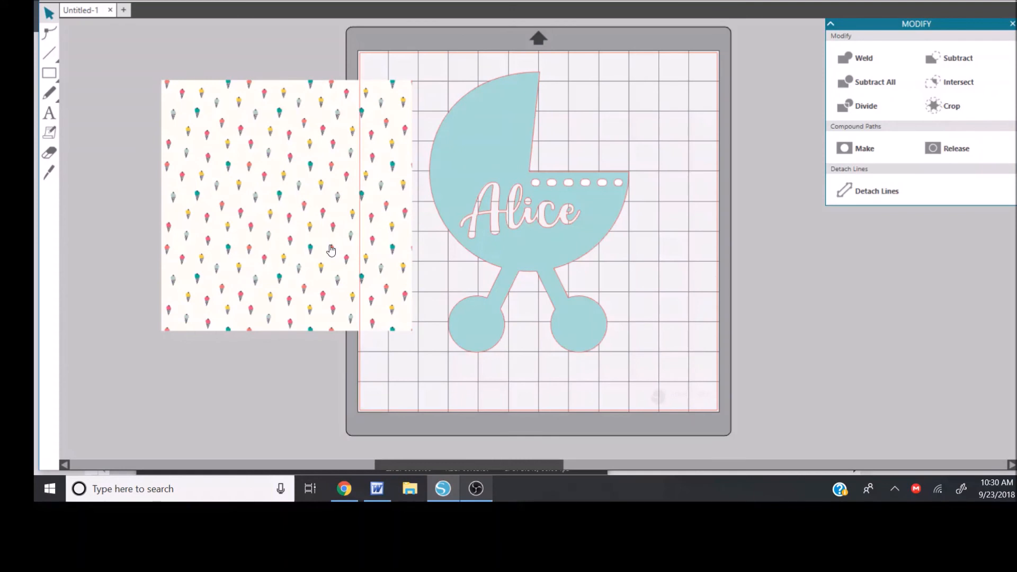
left_click(311, 239)
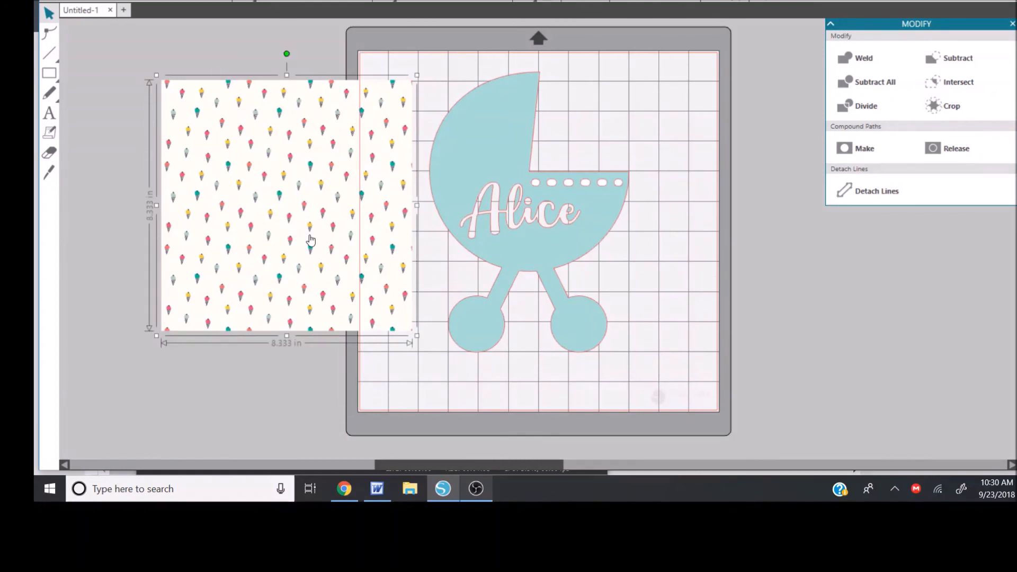
key("Delete")
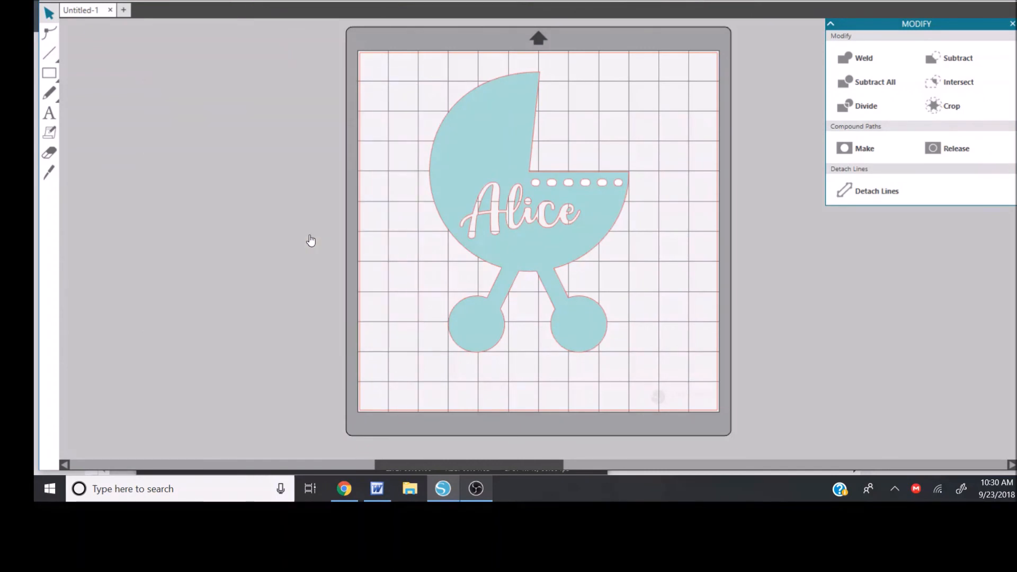